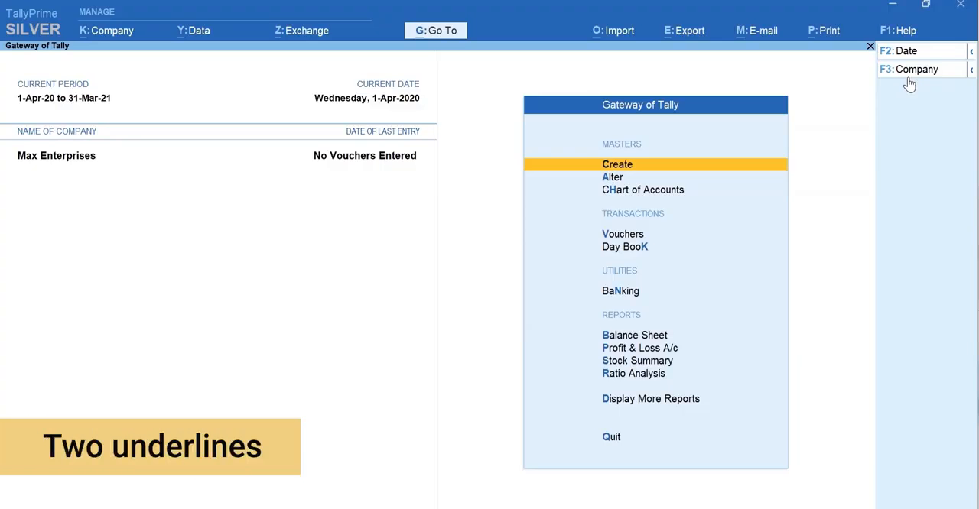
# Step: Open a new sales voucher and start creating a party ledger from within it
pyautogui.press('ctrl')
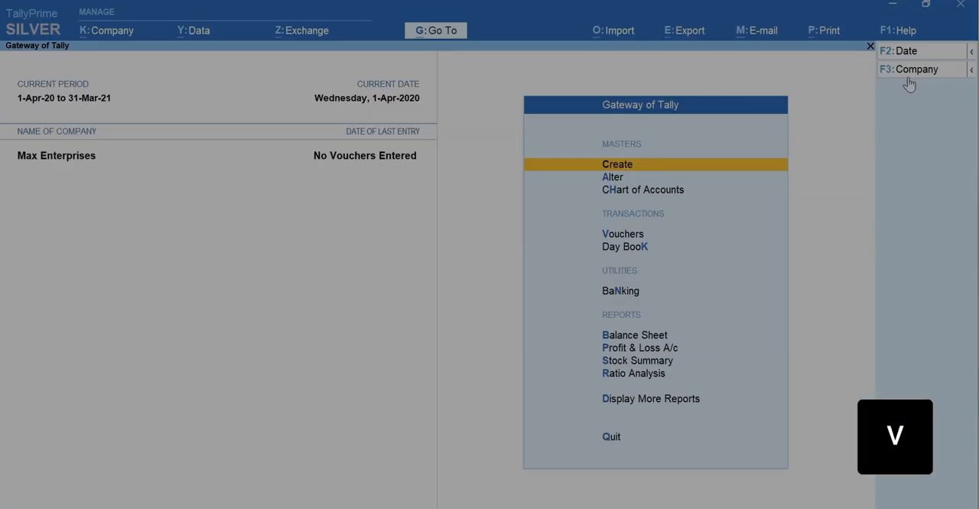
pyautogui.press('v')
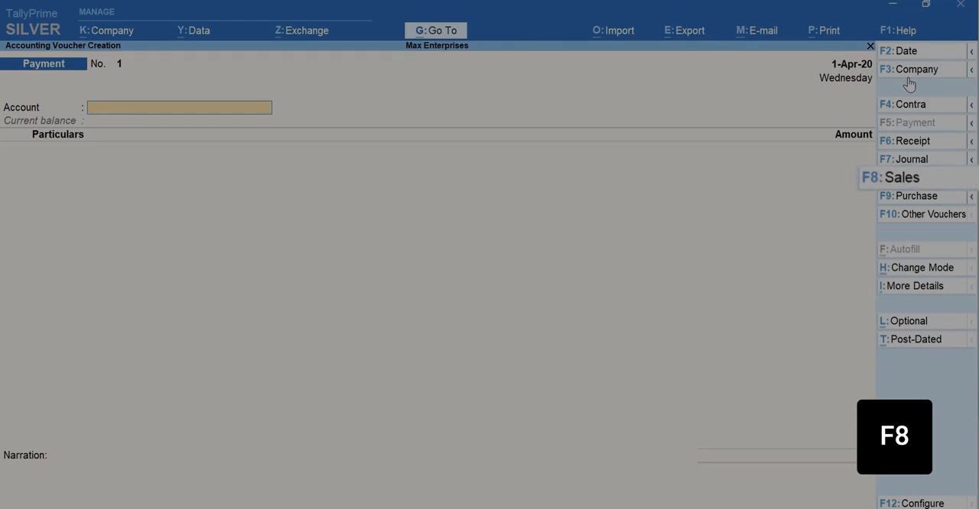
pyautogui.press('F8')
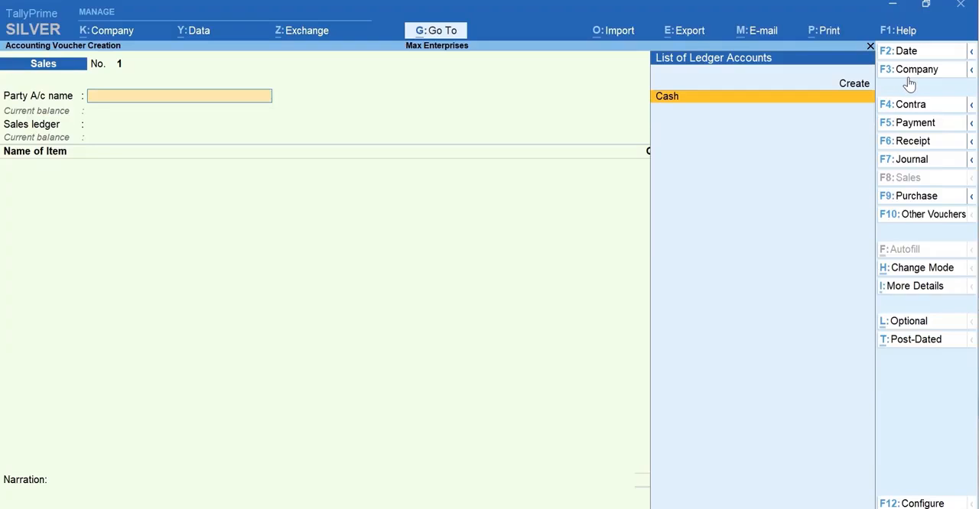
pyautogui.hotkey('alt', 'c')
pyautogui.hotkey('alt', 'c')
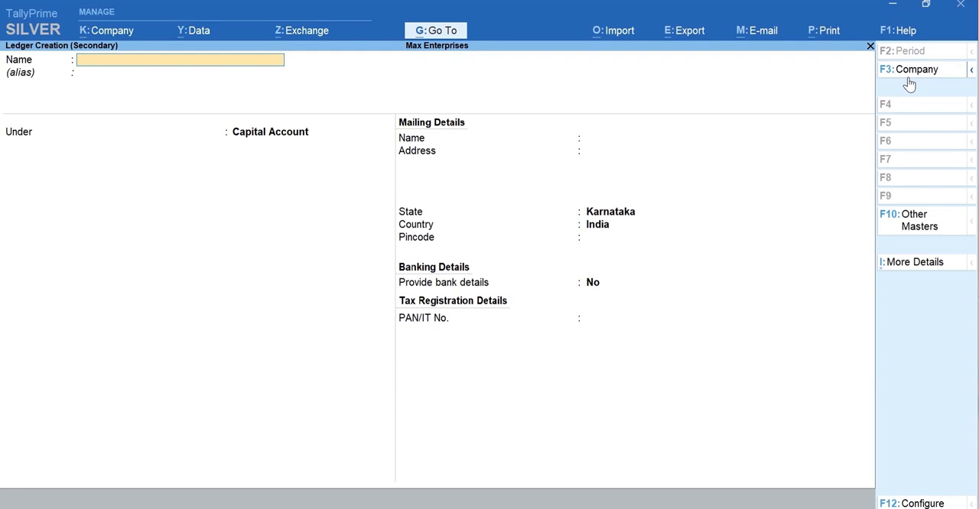
# Step: Name the customer ledger Ace Electronics and place it under the Sundry Debtors group
pyautogui.write('Ac')
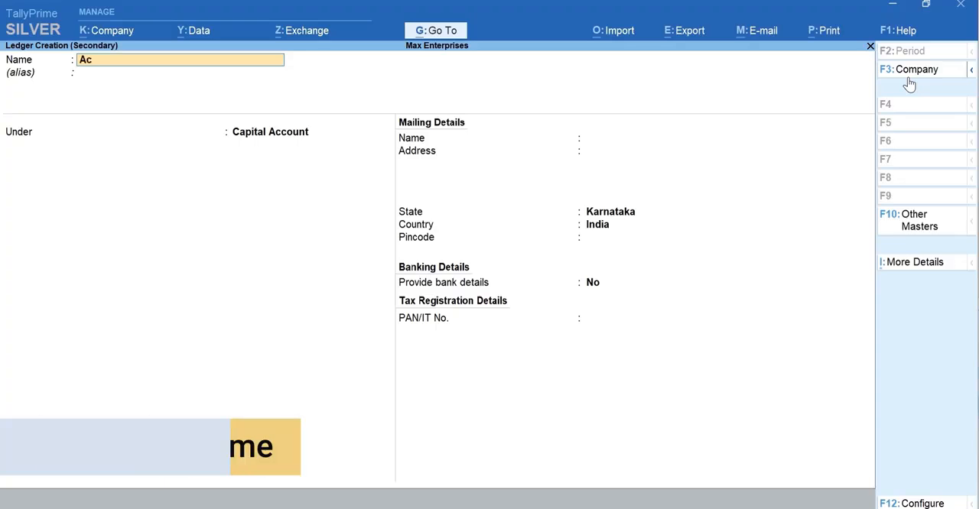
pyautogui.write('e Electronics')
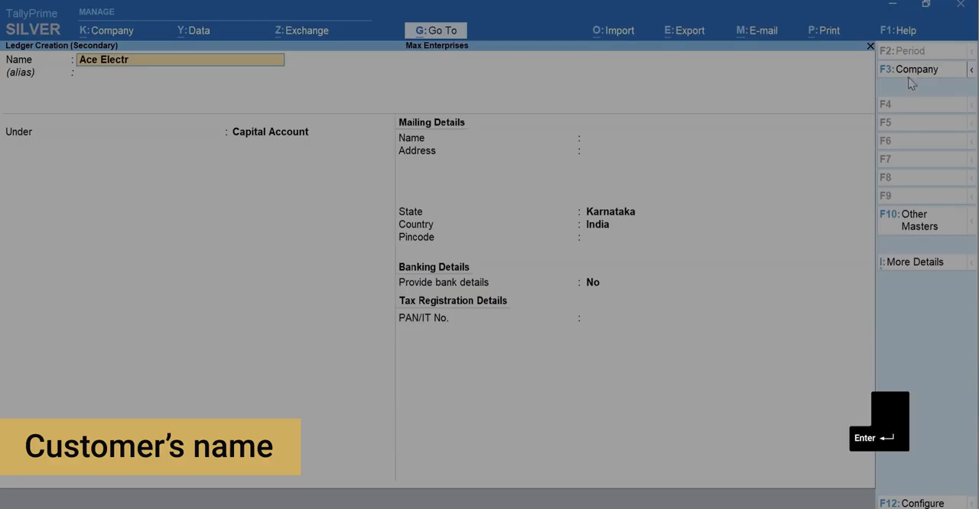
pyautogui.press('Return')
pyautogui.press('Return')
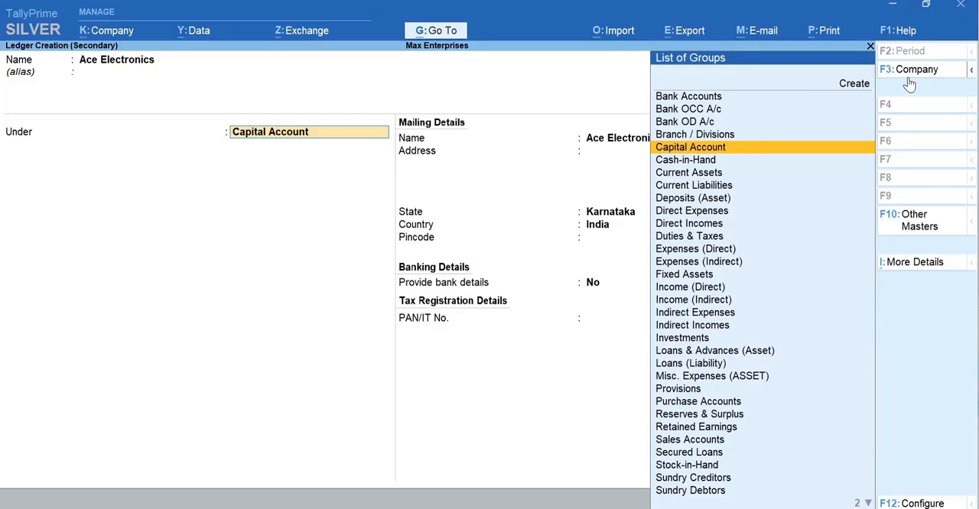
pyautogui.write('D')
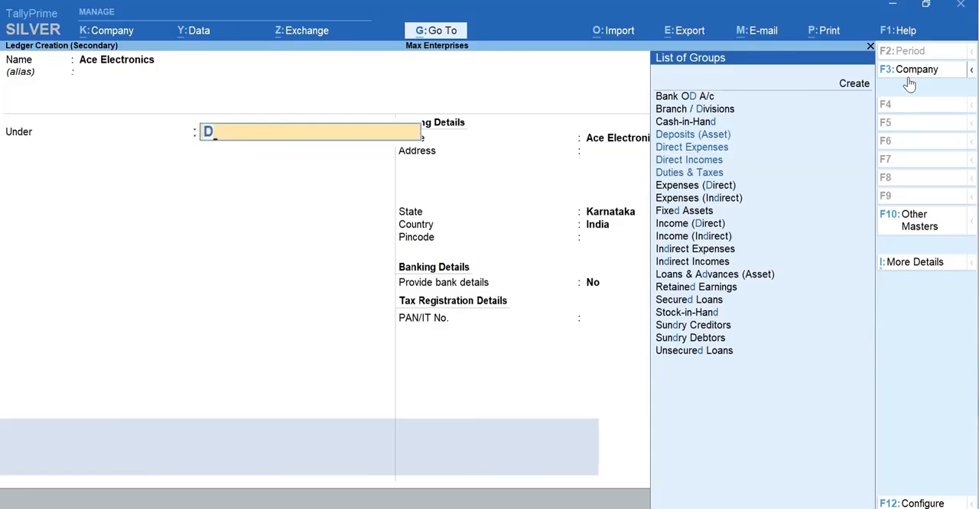
pyautogui.write('e')
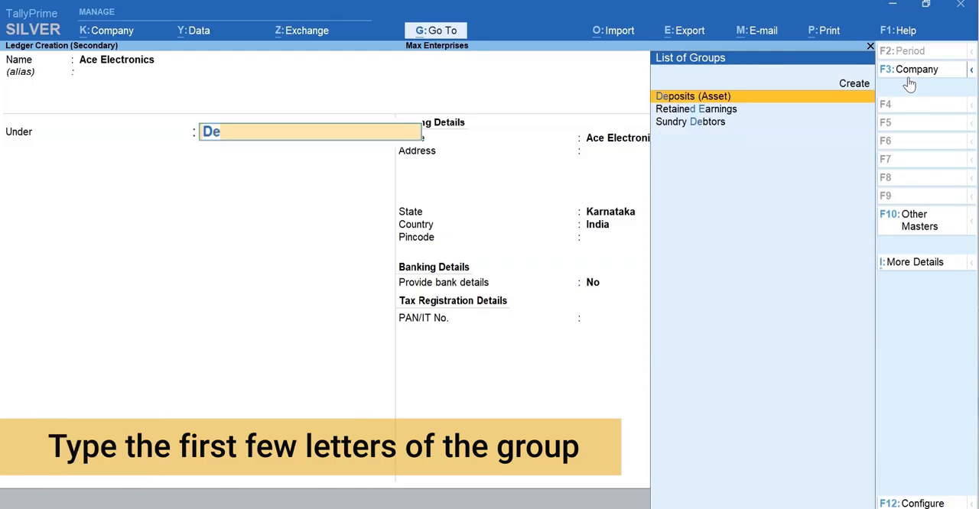
pyautogui.write('b')
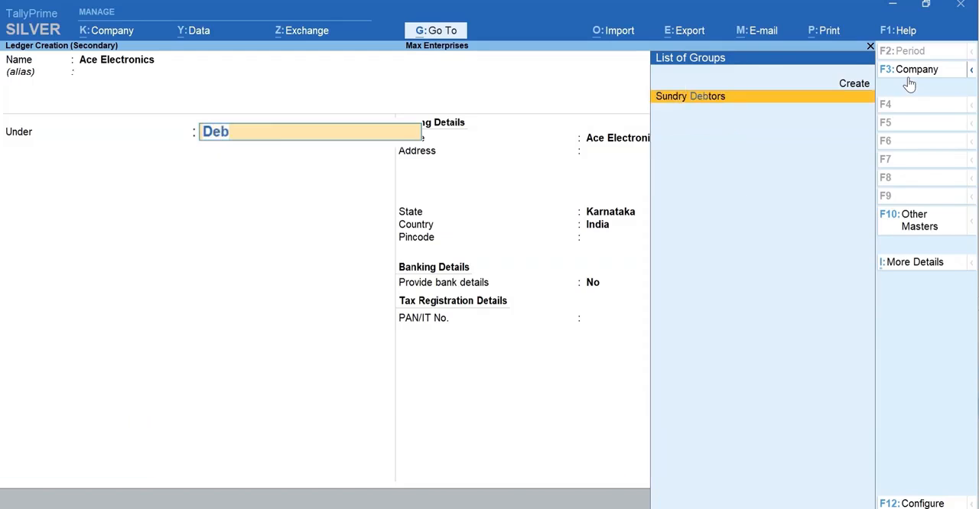
pyautogui.press('Return')
# Step: Enter the customer's mailing address and pincode, keep Karnataka and India, and save the ledger
pyautogui.press('Return')
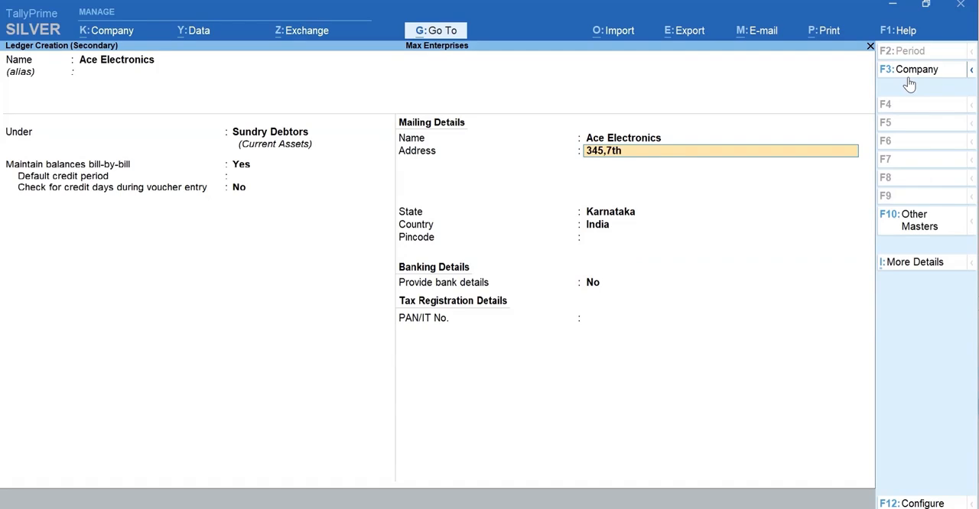
pyautogui.press('Return')
pyautogui.write('Koramangala')
pyautogui.press('Return')
pyautogui.write('Bengaluru')
pyautogui.press('Return')
pyautogui.press('Return')
pyautogui.press('Return')
pyautogui.press('Return')
pyautogui.write('560034')
pyautogui.press('Return')
pyautogui.press('Return')
pyautogui.press('Return')
pyautogui.press('y')
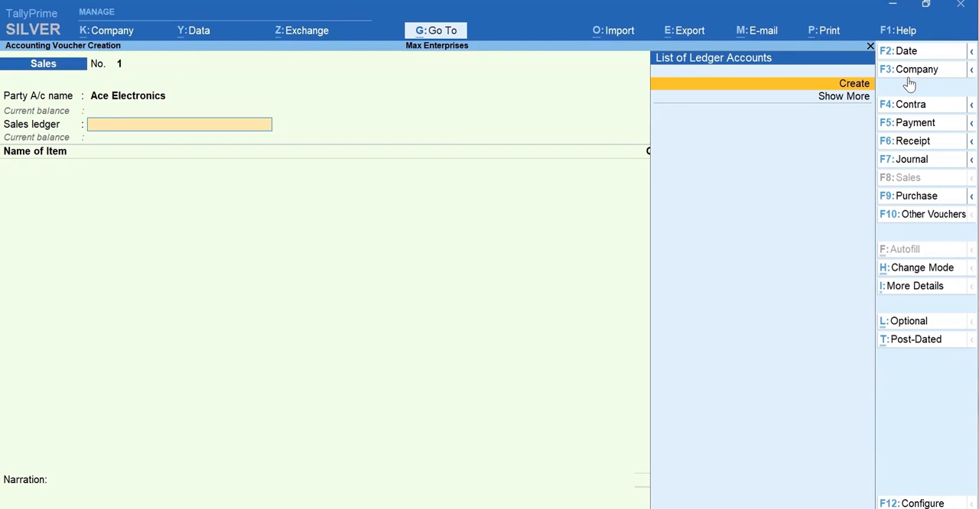
# Step: Leave the sales voucher without saving it and start creating a Ledger under Accounting Masters
pyautogui.press('Escape')
pyautogui.press('Escape')
pyautogui.press('Return')
pyautogui.press('ctrl')
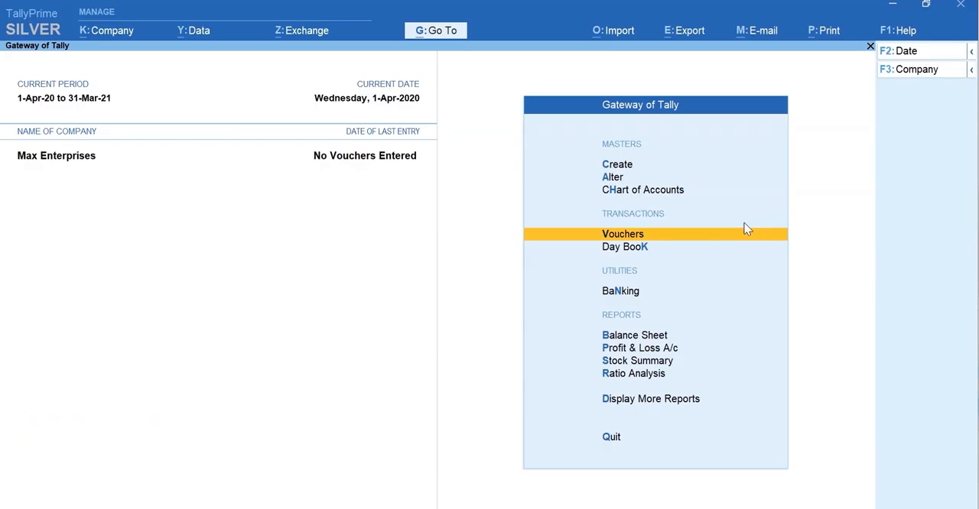
pyautogui.press('c')
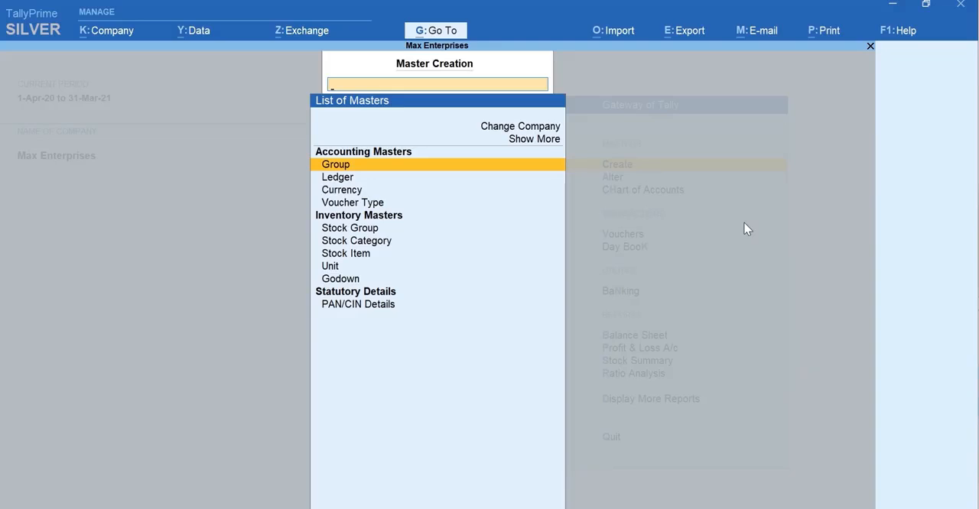
pyautogui.write('L')
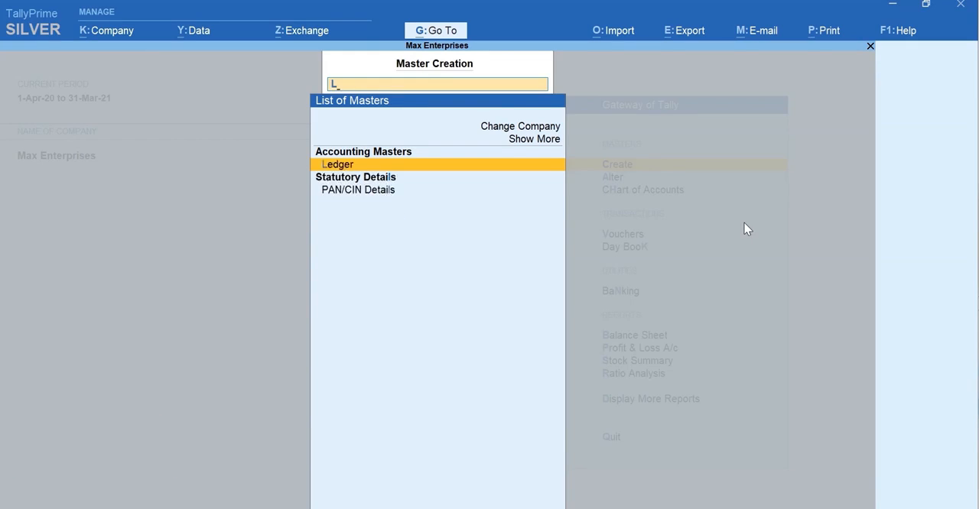
pyautogui.press('Return')
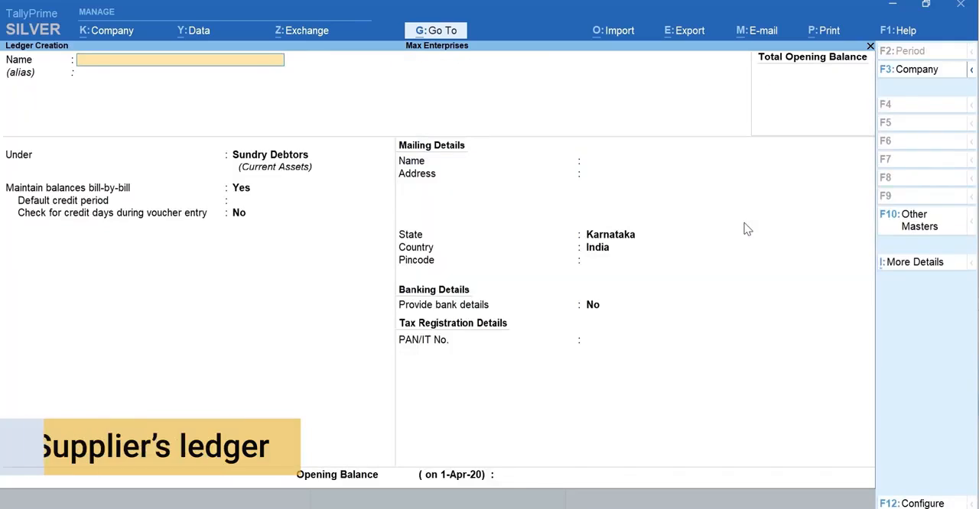
# Step: Name the supplier ledger A-One Electronics and place it under the Sundry Creditors group
pyautogui.write('A-')
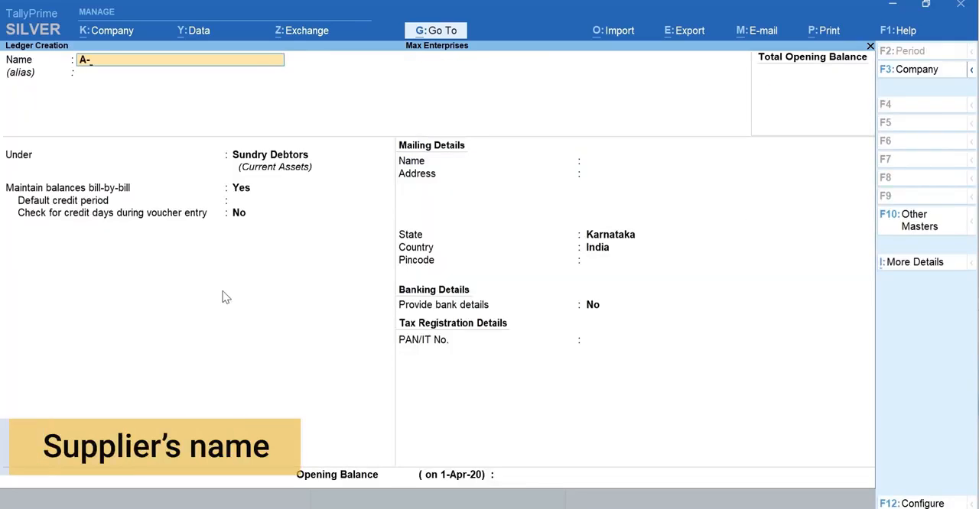
pyautogui.write('One Electronics')
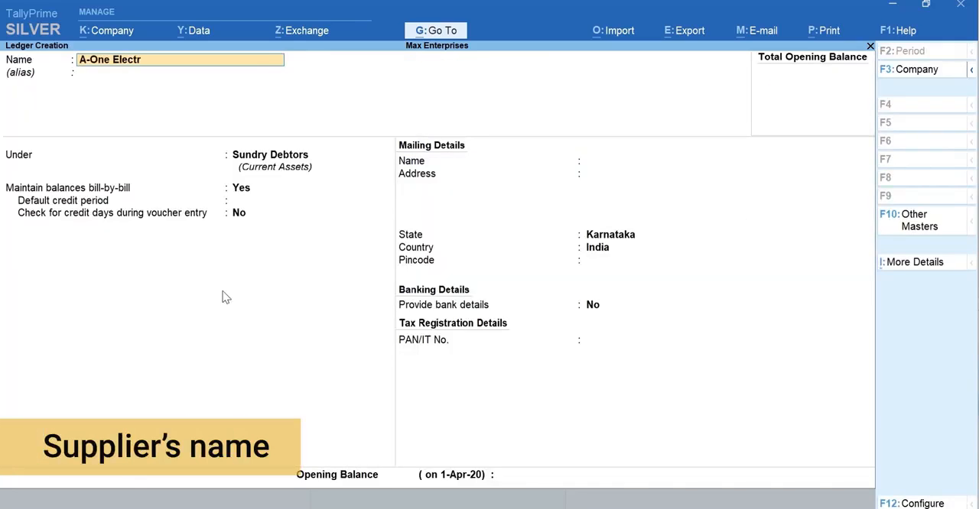
pyautogui.press('Return')
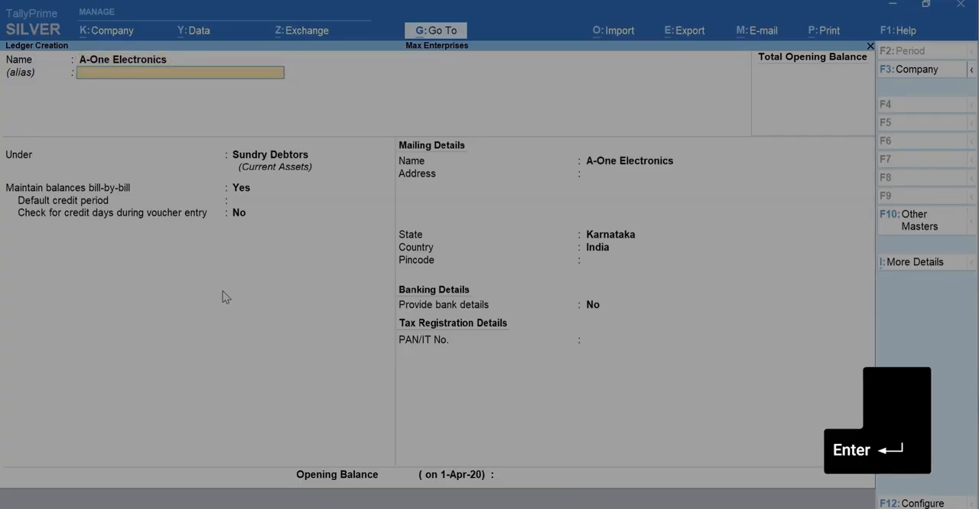
pyautogui.press('Return')
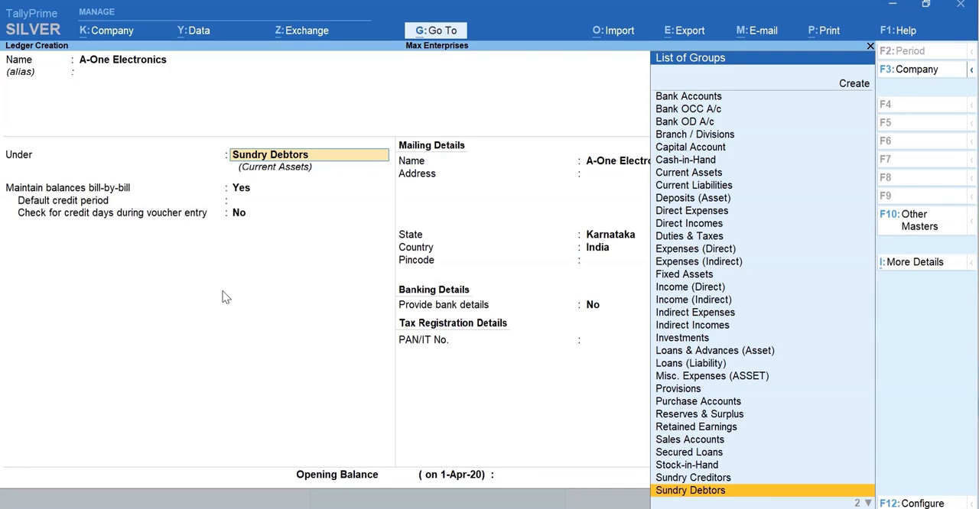
pyautogui.write('Cr')
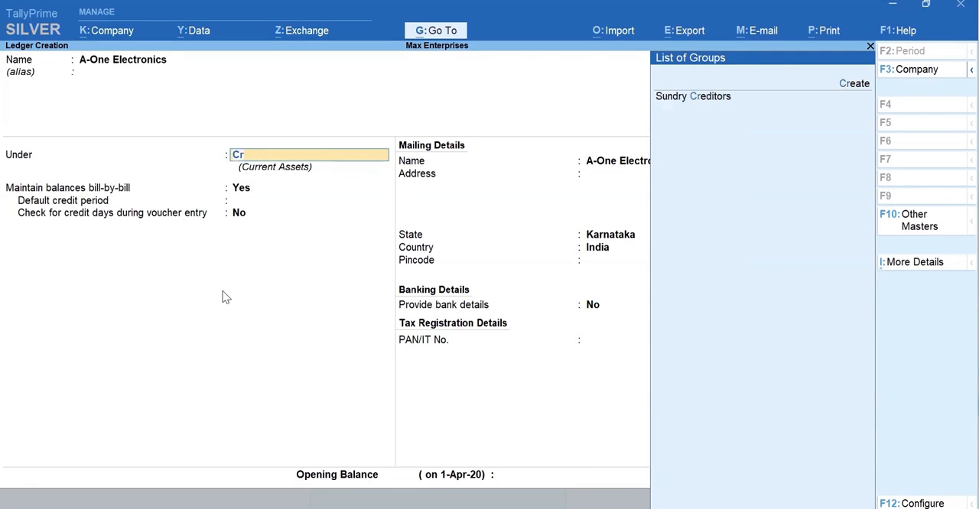
pyautogui.write('e')
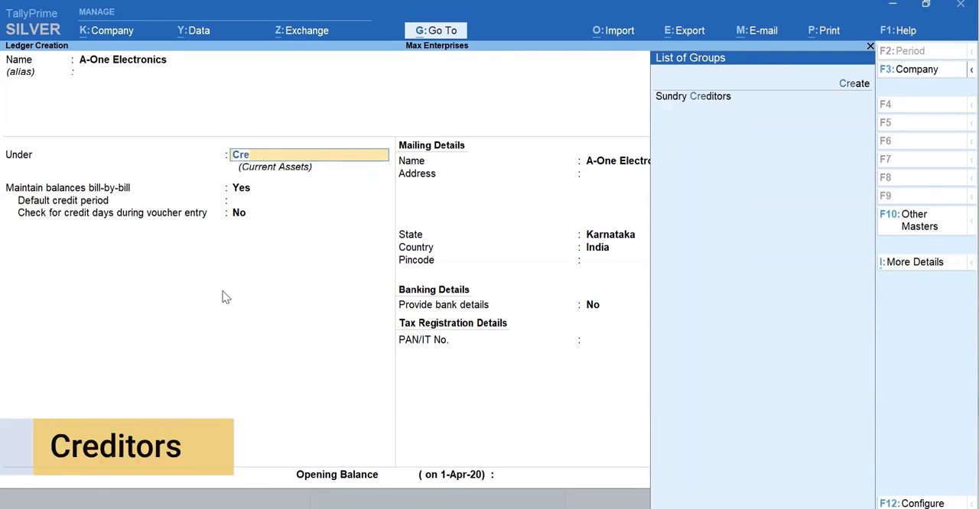
pyautogui.press('Return')
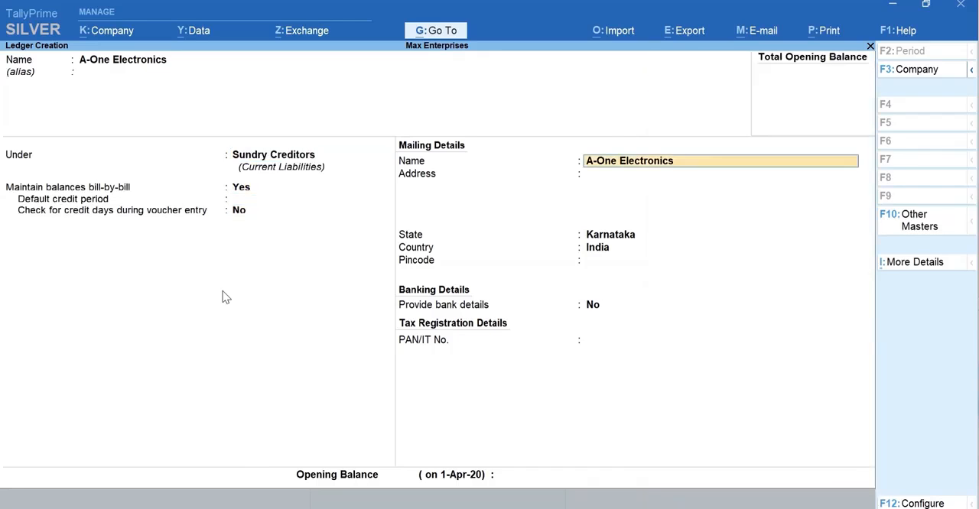
# Step: Leave the supplier's address and opening balance blank and save the ledger
pyautogui.press('Return')
pyautogui.press('Return')
pyautogui.press('Return')
pyautogui.press('Return')
pyautogui.press('Return')
pyautogui.press('Return')
pyautogui.press('Return')
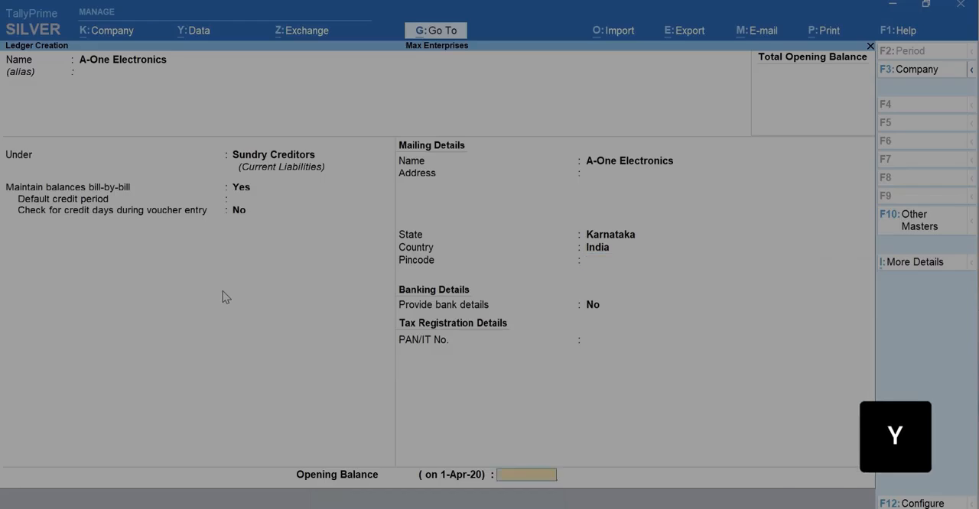
pyautogui.press('y')
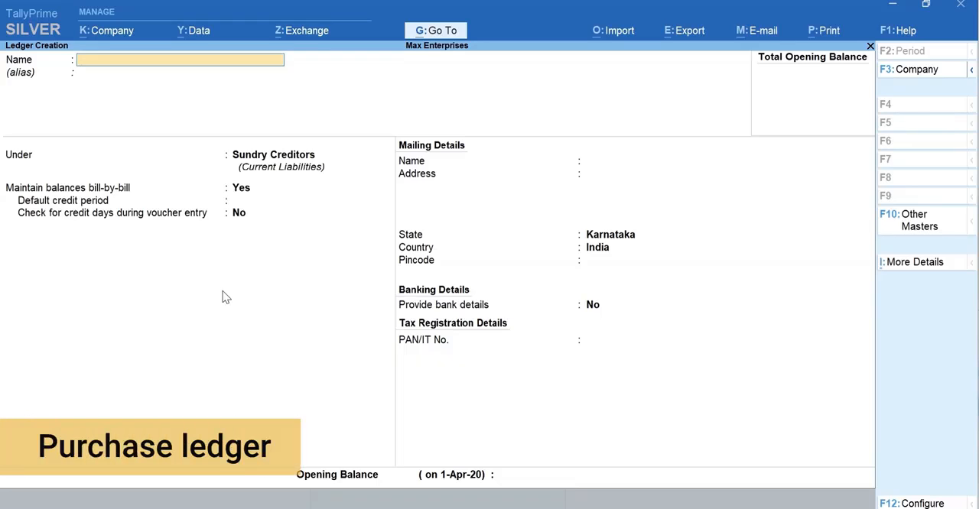
# Step: Create a ledger named Purchases under the Purchase Accounts group and save it
pyautogui.write('Purchases')
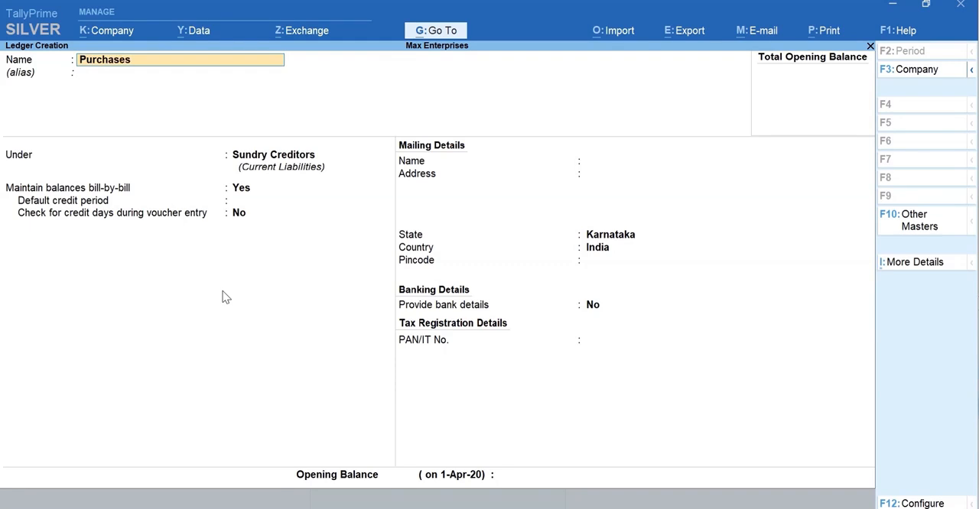
pyautogui.press('Return')
pyautogui.write('Pur')
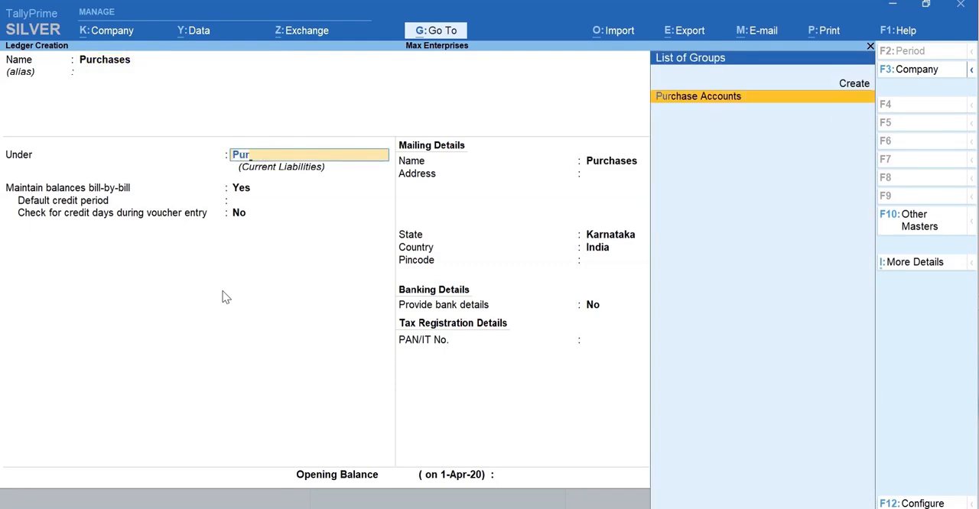
pyautogui.press('Return')
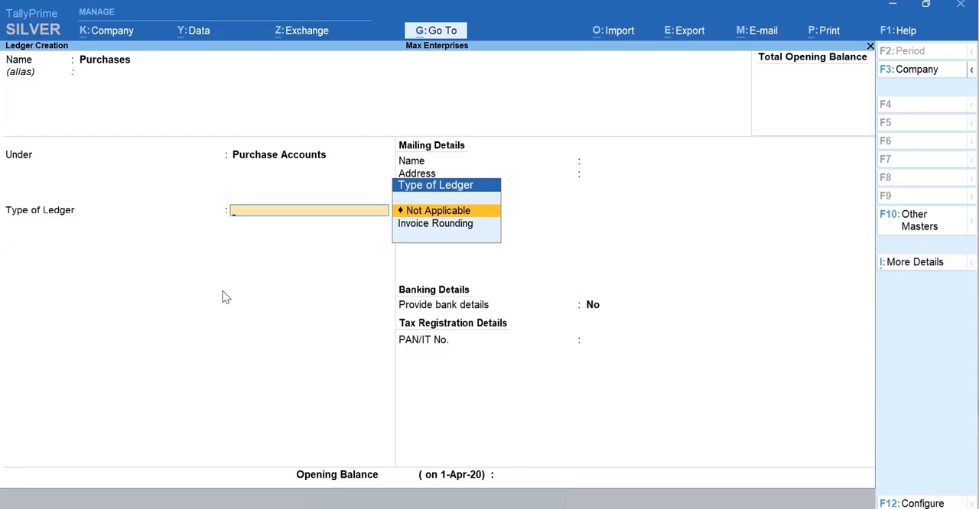
pyautogui.hotkey('ctrl', 'a')
pyautogui.press('Escape')
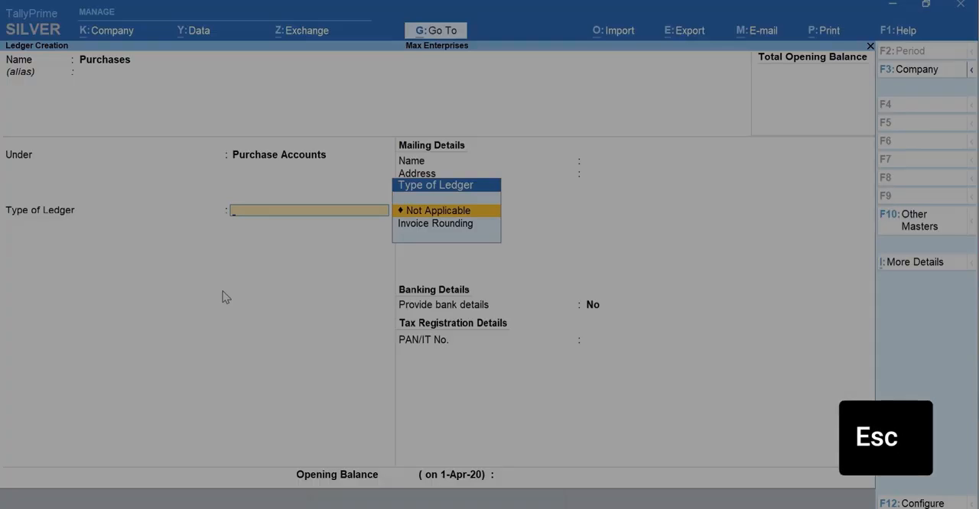
pyautogui.hotkey('ctrl', 'a')
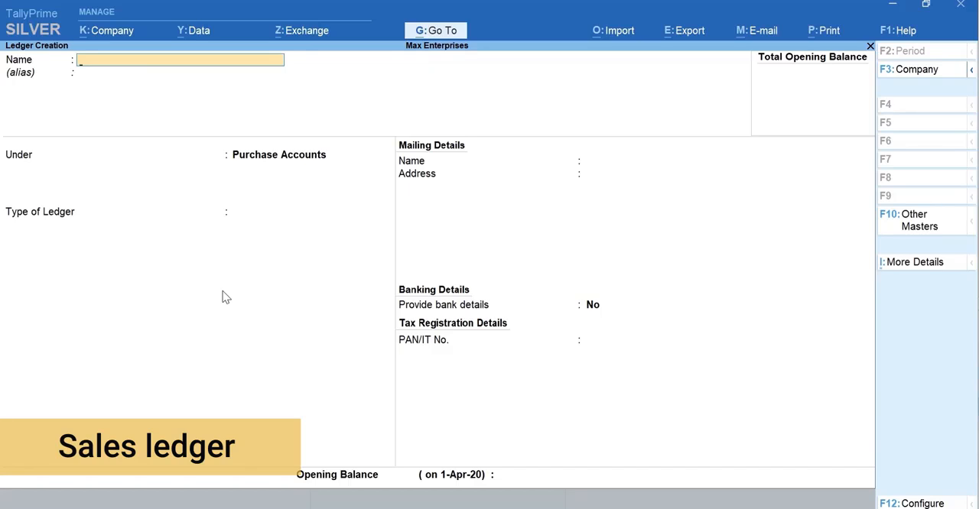
# Step: Create a ledger named Sales under the Sales Accounts group and save it
pyautogui.write('Sales')
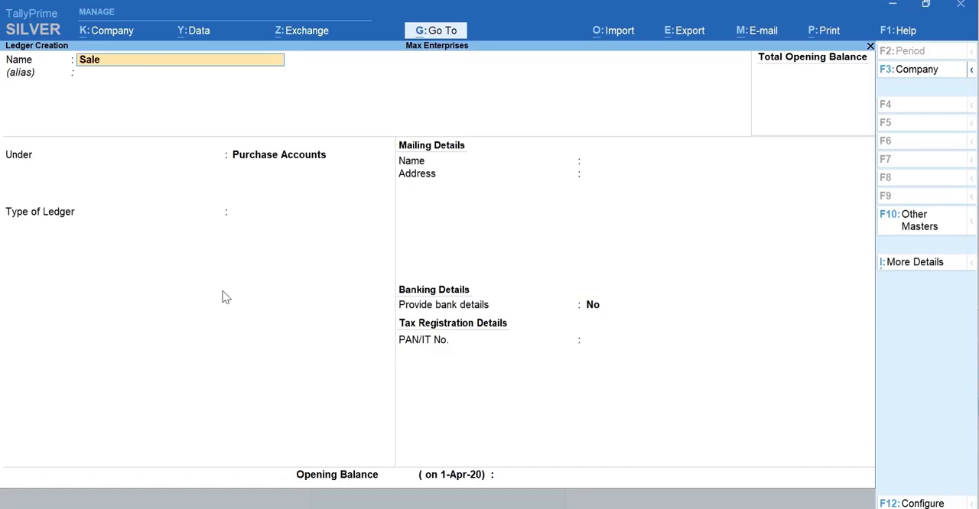
pyautogui.press('Return')
pyautogui.press('Return')
pyautogui.write('Sa')
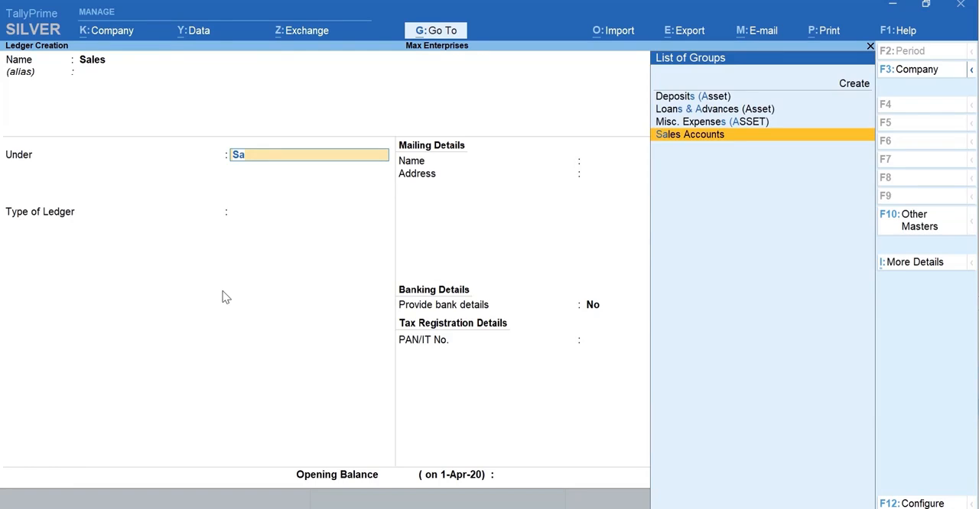
pyautogui.press('Return')
pyautogui.press('ctrl')
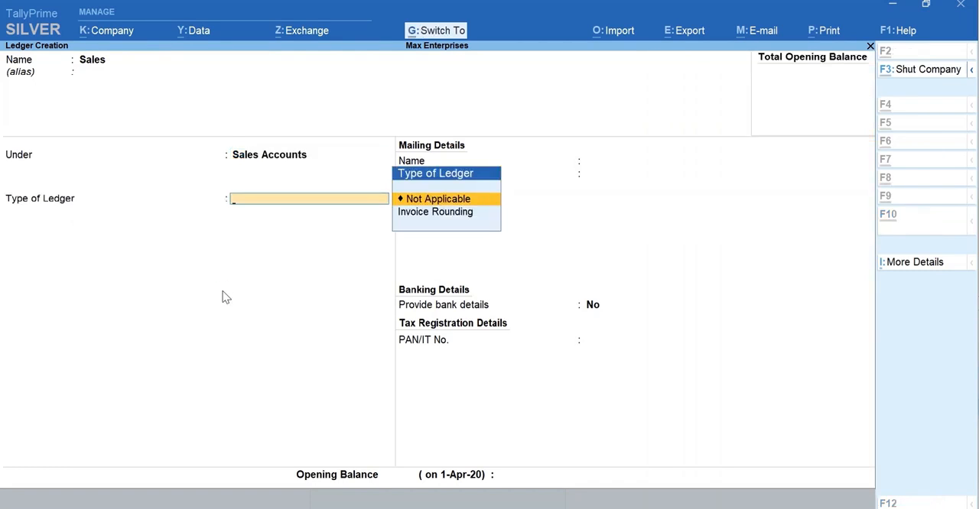
pyautogui.hotkey('ctrl', 'a')
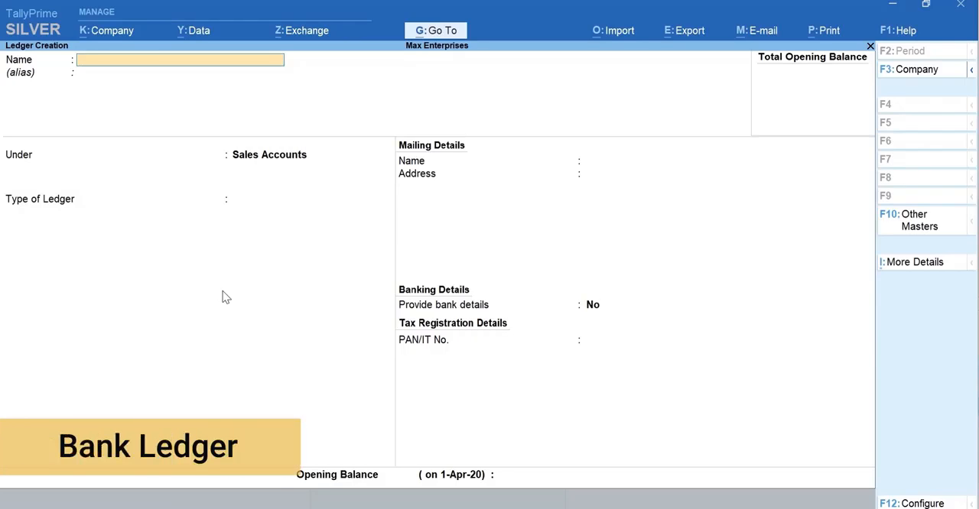
# Step: Name the new ledger ICICI Bank and place it under the Bank Accounts group
pyautogui.write('ICICI Bank')
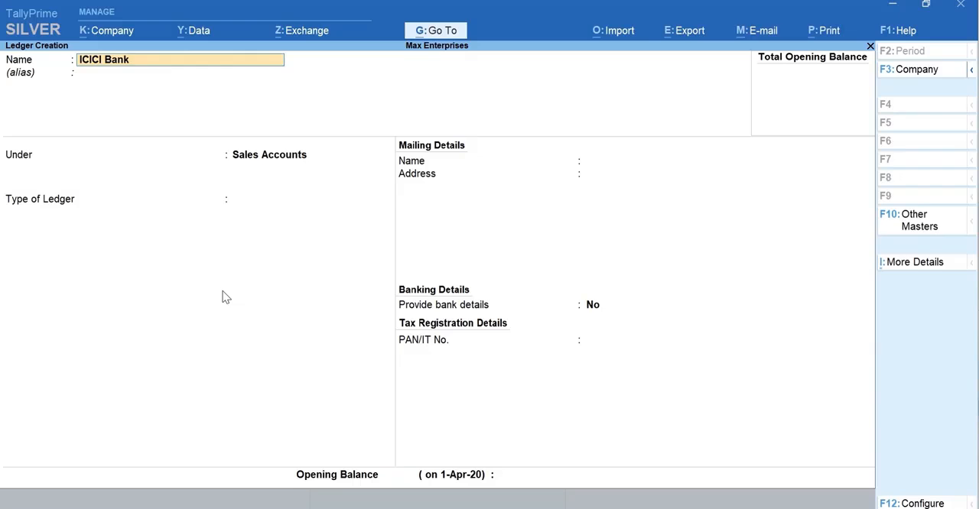
pyautogui.press('Return')
pyautogui.write('Bank')
pyautogui.press('Return')
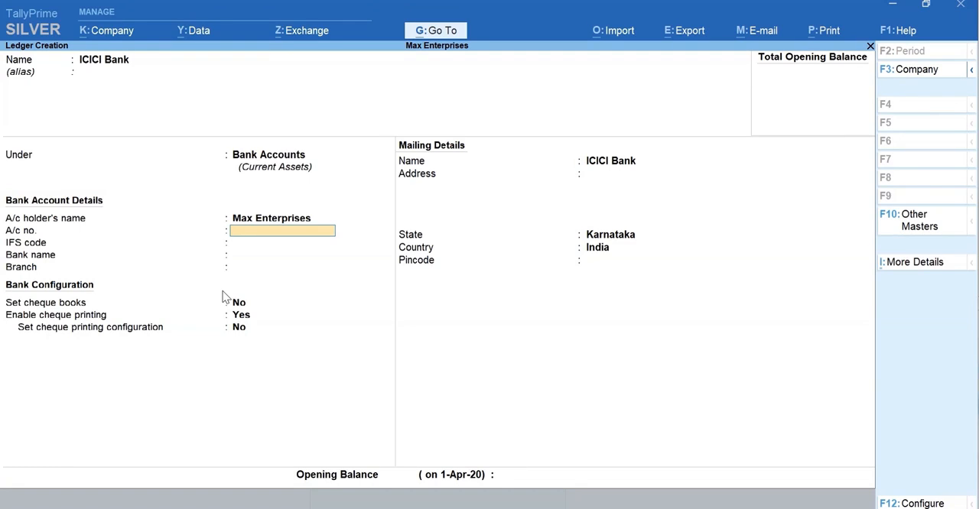
# Step: Enter the bank account number, IFS code ICIC0000043, bank name ICICI Bank (India) and branch HSR Layout
pyautogui.press('Return')
pyautogui.write('ICIC0000043')
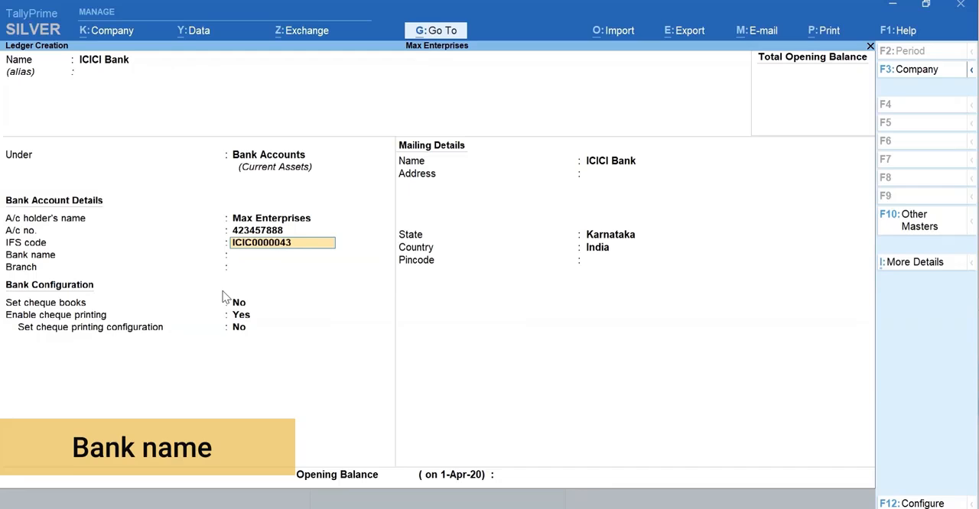
pyautogui.press('Return')
pyautogui.write('ICICI Bank (India')
pyautogui.press('Return')
pyautogui.write('HSR Lay')
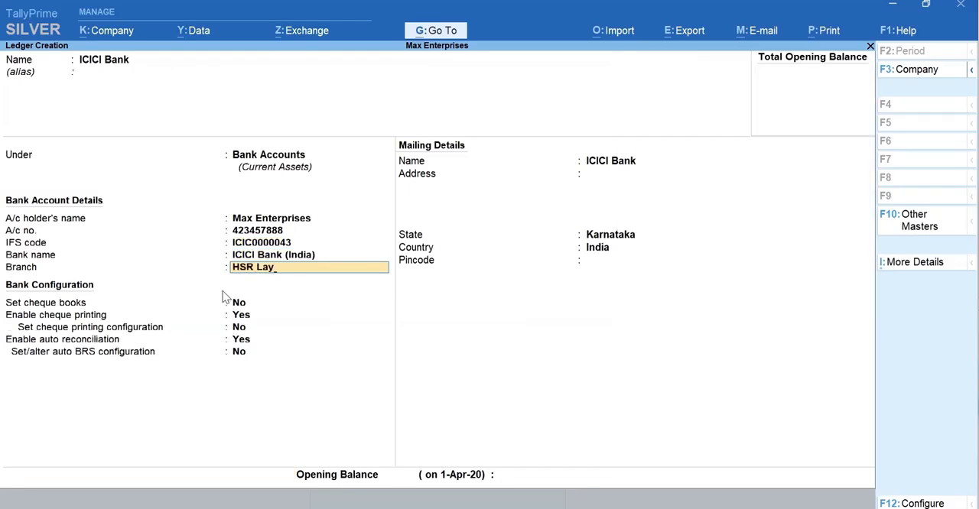
pyautogui.write('out')
# Step: Keep the default bank configuration, save the bank ledger and return to the Gateway of Tally
pyautogui.press('Return')
pyautogui.press('Return')
pyautogui.press('Return')
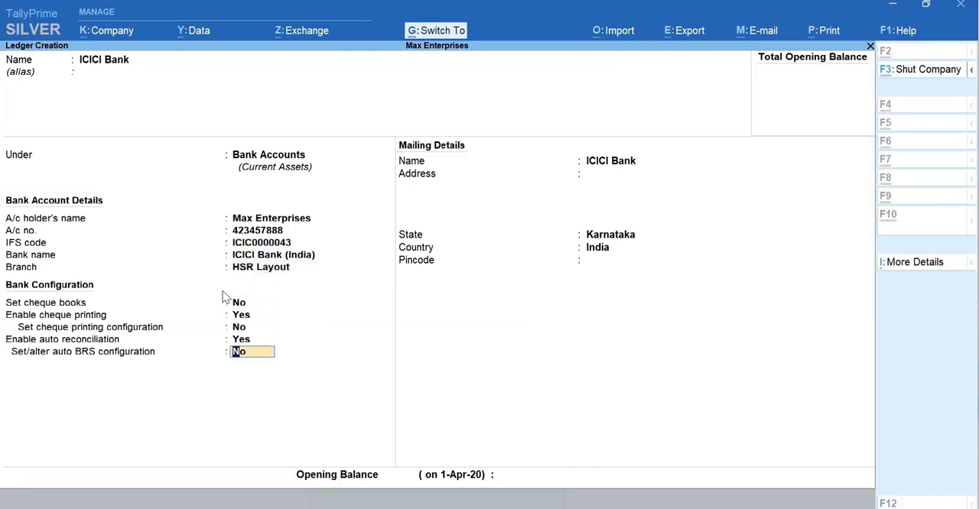
pyautogui.hotkey('ctrl', 'a')
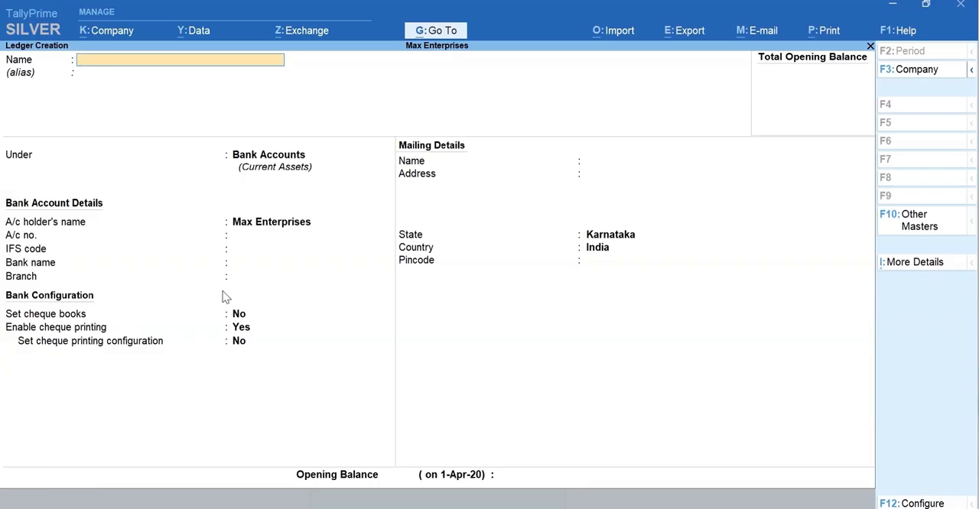
pyautogui.press('Escape')
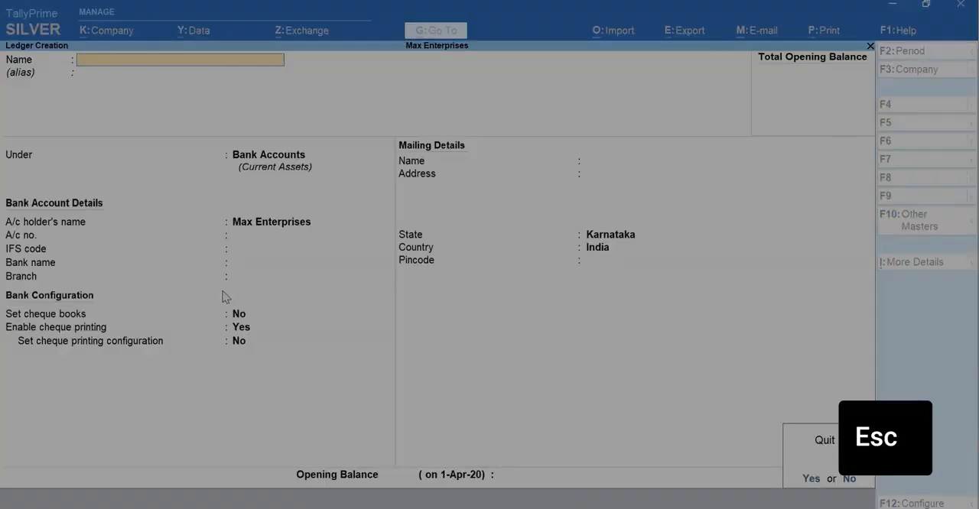
pyautogui.press('Escape')
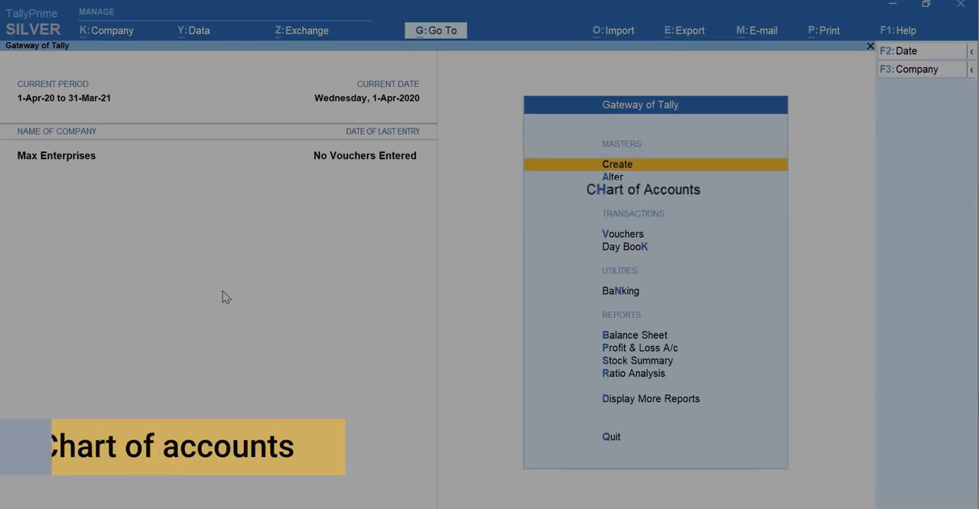
# Step: From the Chart of Accounts ledger list, start creating multiple ledgers under the Indirect Expenses group
pyautogui.press('h')
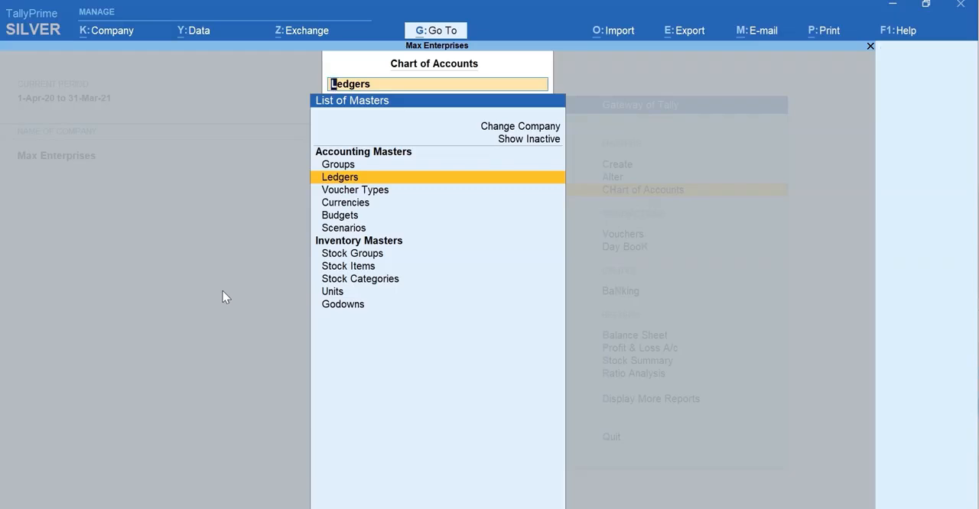
pyautogui.press('Return')
pyautogui.hotkey('alt', 'h')
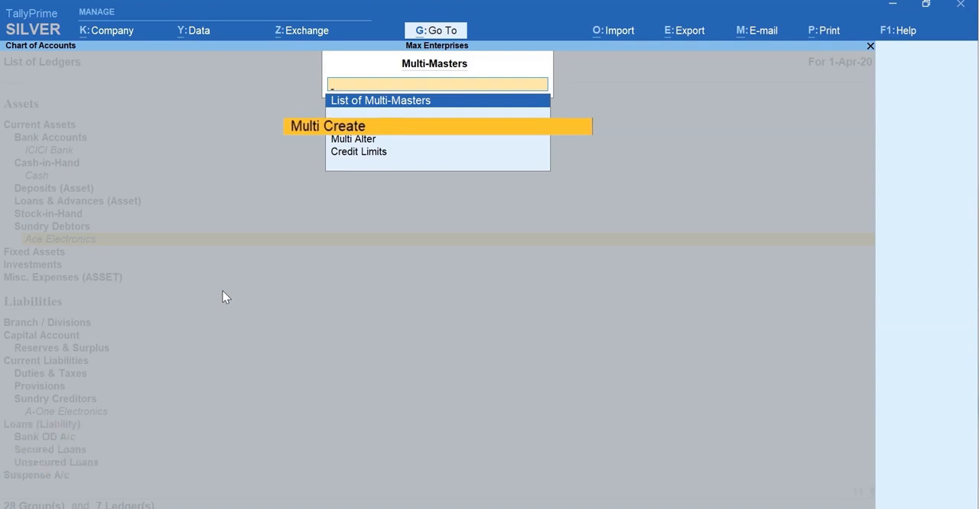
pyautogui.press('Return')
pyautogui.write('Indi')
pyautogui.press('Down')
pyautogui.press('Down')
pyautogui.press('Up')
pyautogui.press('Return')
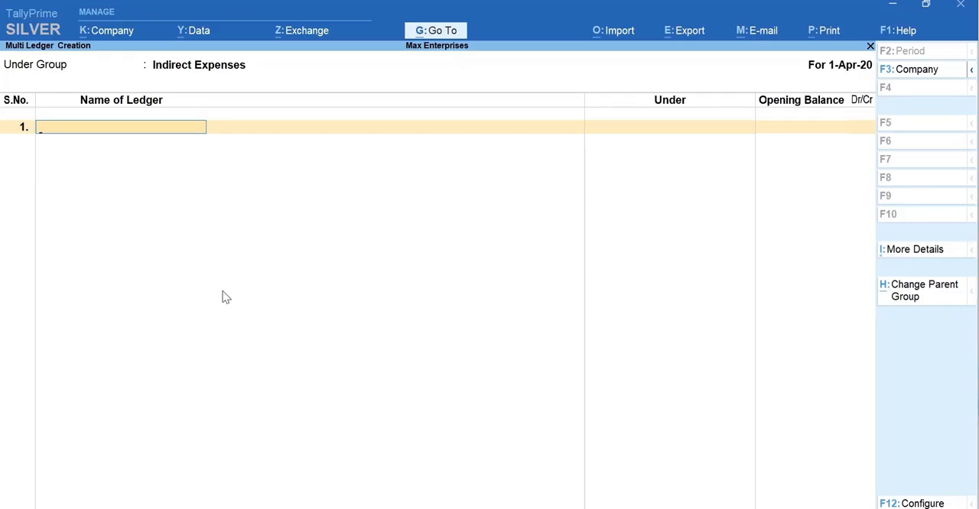
# Step: Add the ledgers Rent and Conveyance under Indirect Expenses with blank opening balances
pyautogui.write('Rent')
pyautogui.press('Return')
pyautogui.press('Return')
pyautogui.press('Return')
pyautogui.write('Conveyance')
pyautogui.press('Return')
pyautogui.press('Return')
pyautogui.press('Return')
# Step: Add an Office Expenses ledger with a blank opening balance and save the ledger list
pyautogui.write('Office Expenses')
pyautogui.press('Return')
pyautogui.press('Return')
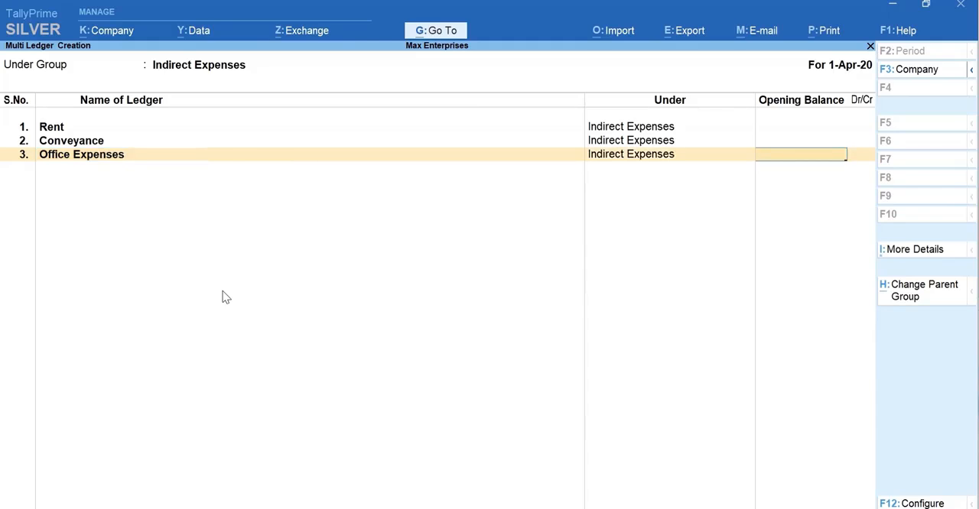
pyautogui.press('Return')
pyautogui.press('Return')
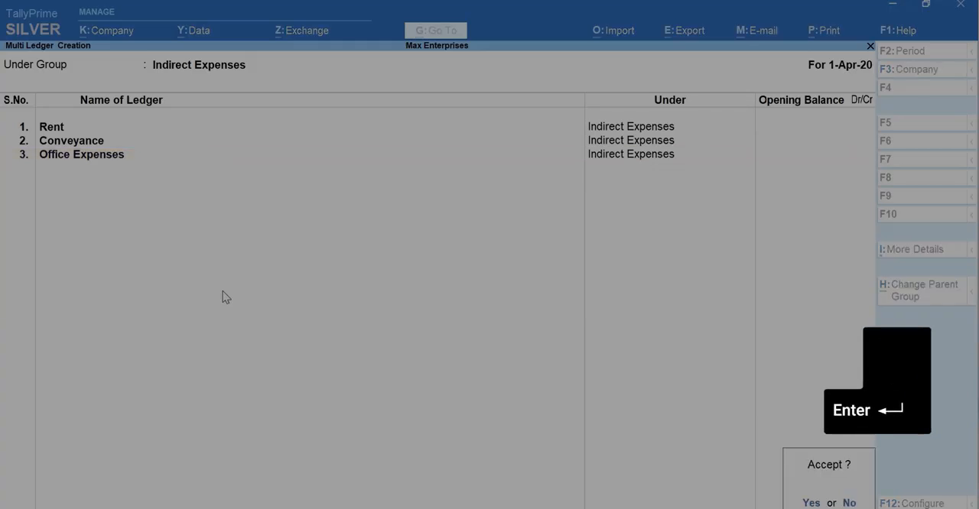
pyautogui.press('Return')
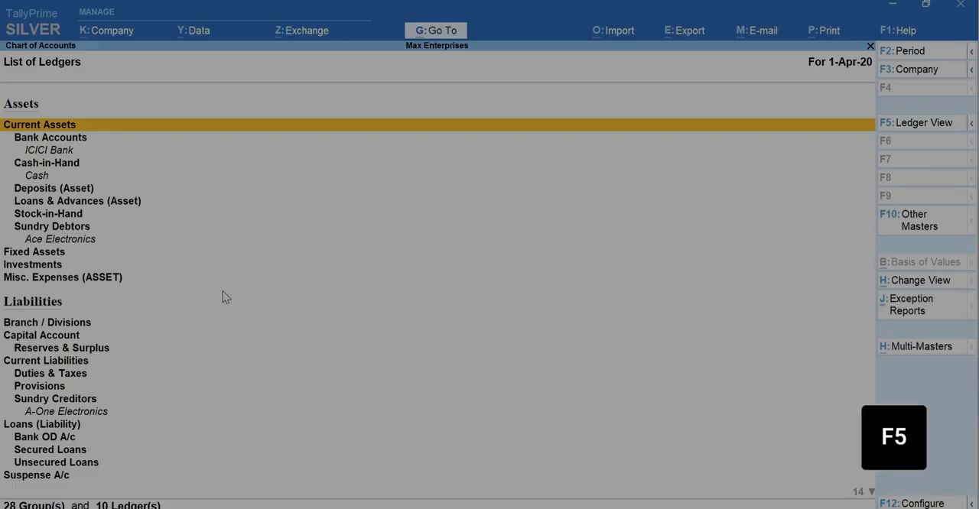
# Step: View the chart of accounts by ledger, check the available exception reports and return to the Gateway of Tally
pyautogui.press('F5')
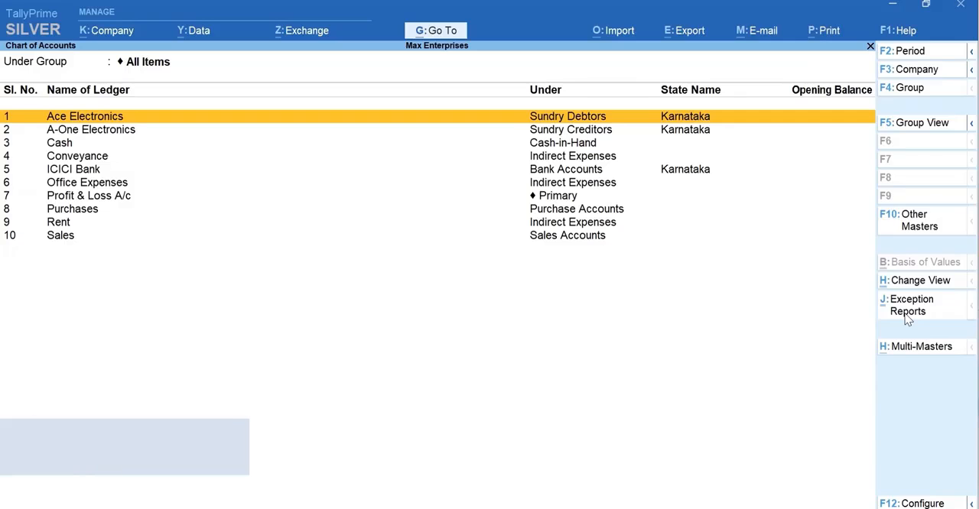
pyautogui.click(907, 318)
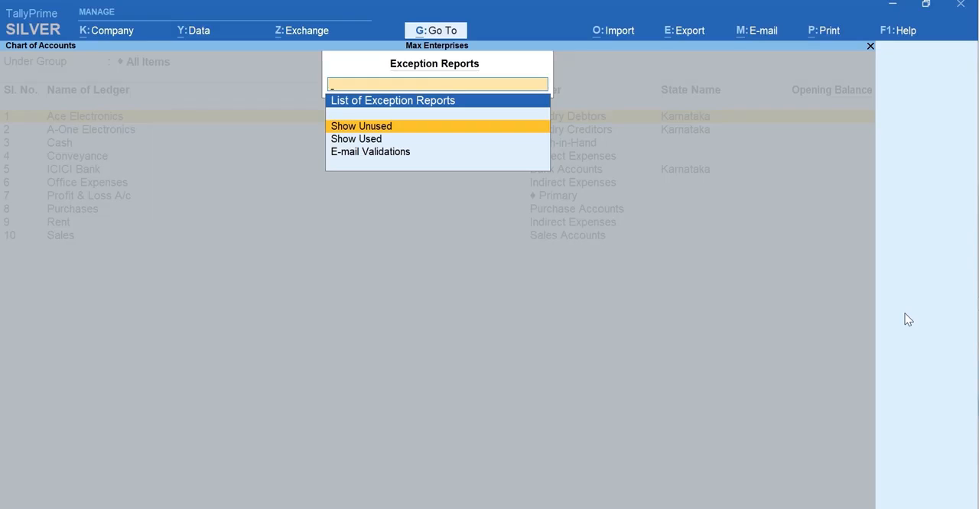
pyautogui.press('Escape')
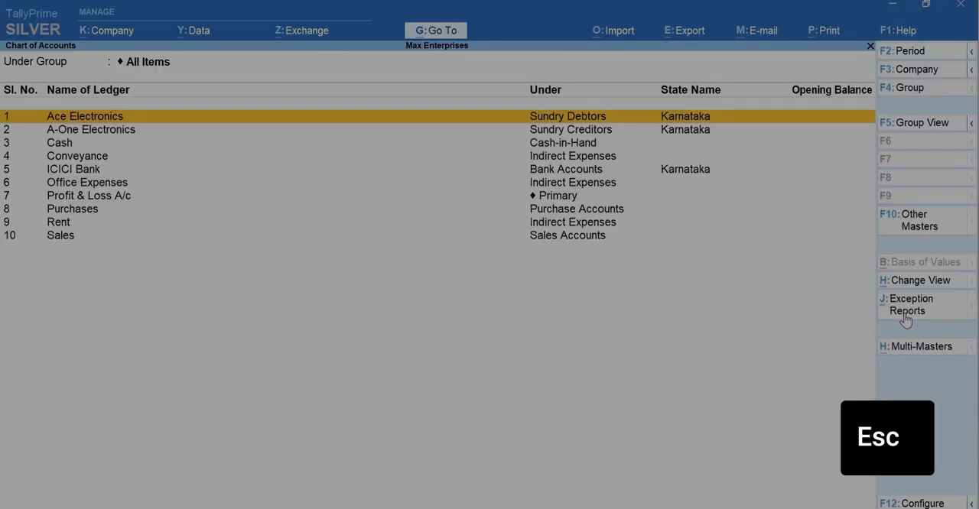
pyautogui.press('Escape')
pyautogui.press('Escape')
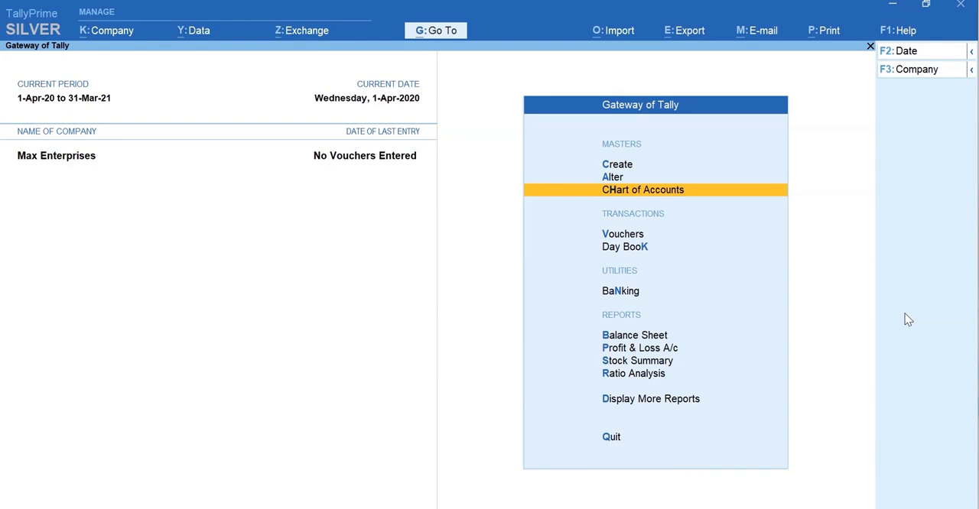
# Step: Open the Ace Electronics ledger for alteration, review its details and close it without changes
pyautogui.press('a')
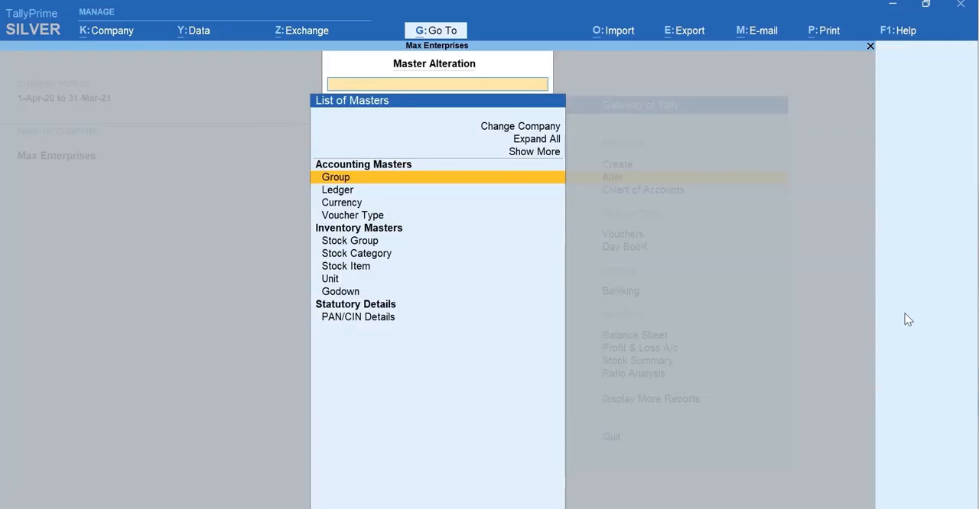
pyautogui.press('Down')
pyautogui.press('Return')
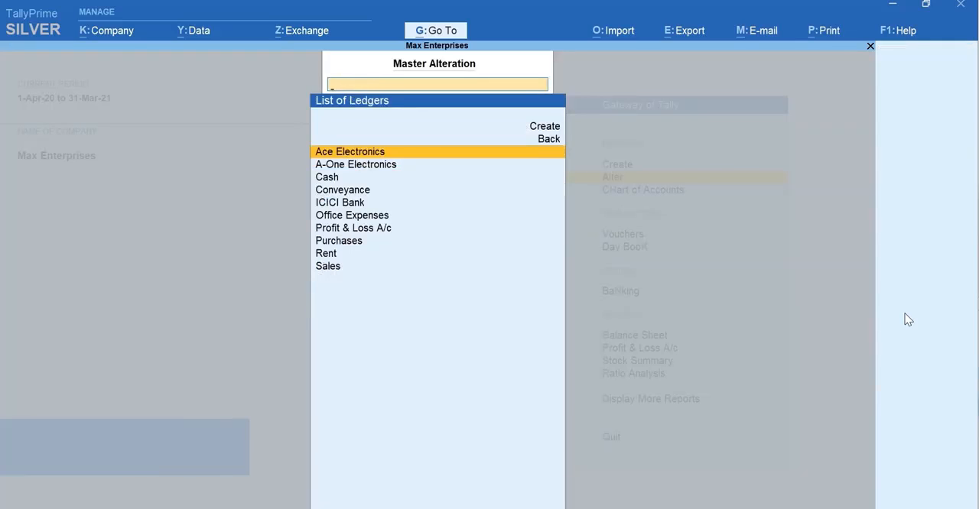
pyautogui.press('Return')
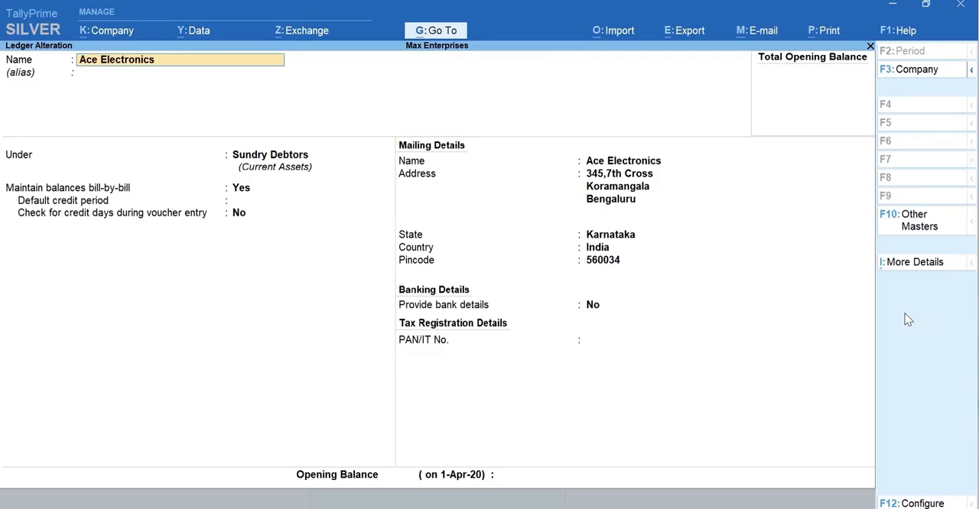
pyautogui.press('Escape')
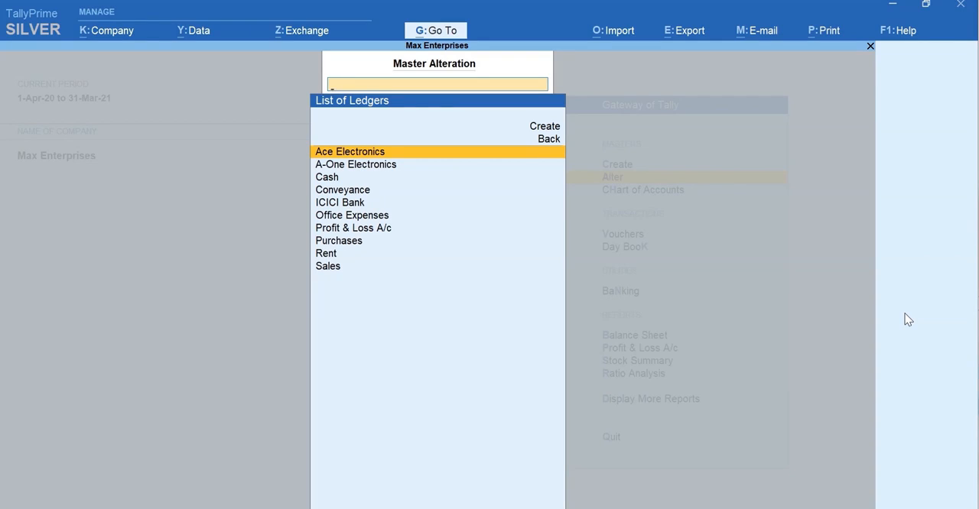
# Step: Look through the other ledgers available for alteration and return to the Gateway of Tally
pyautogui.press('Down')
pyautogui.press('Down')
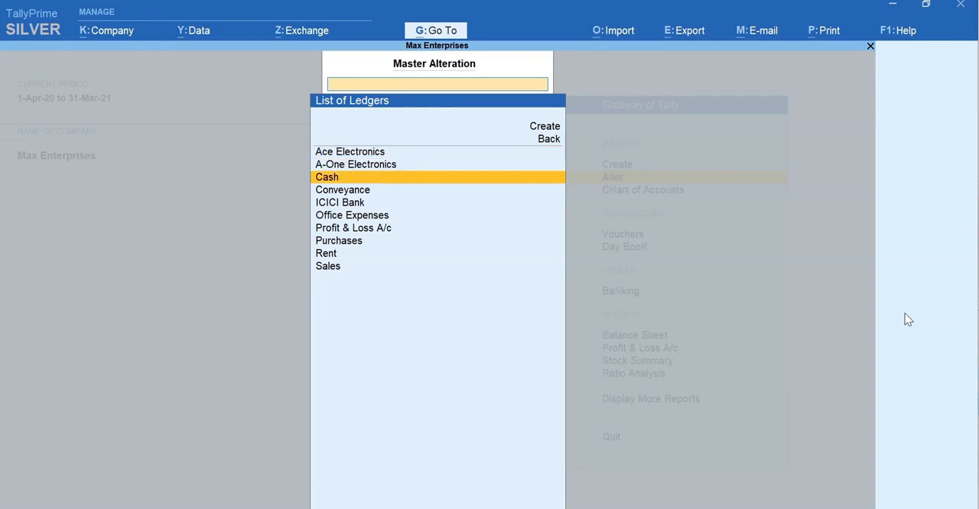
pyautogui.press('Down')
pyautogui.press('Down')
pyautogui.press('Down')
pyautogui.press('Down')
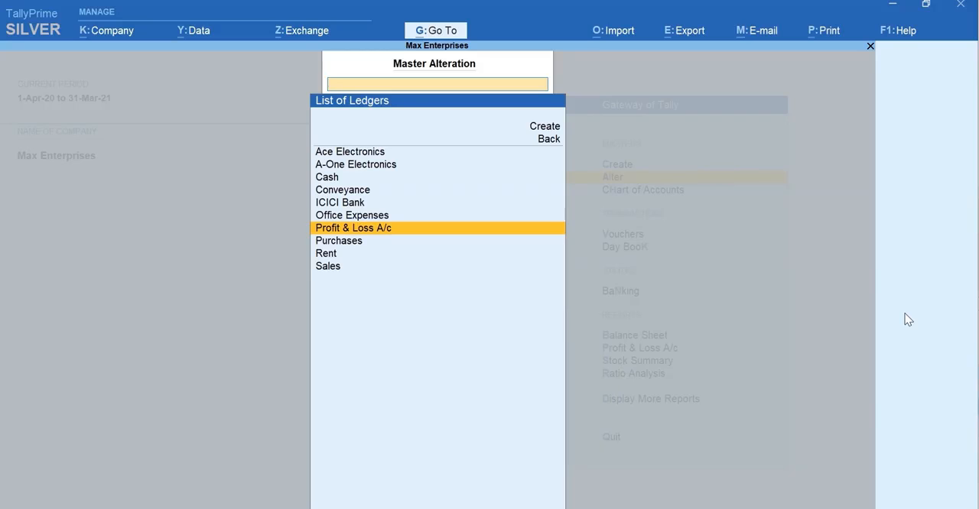
pyautogui.press('Escape')
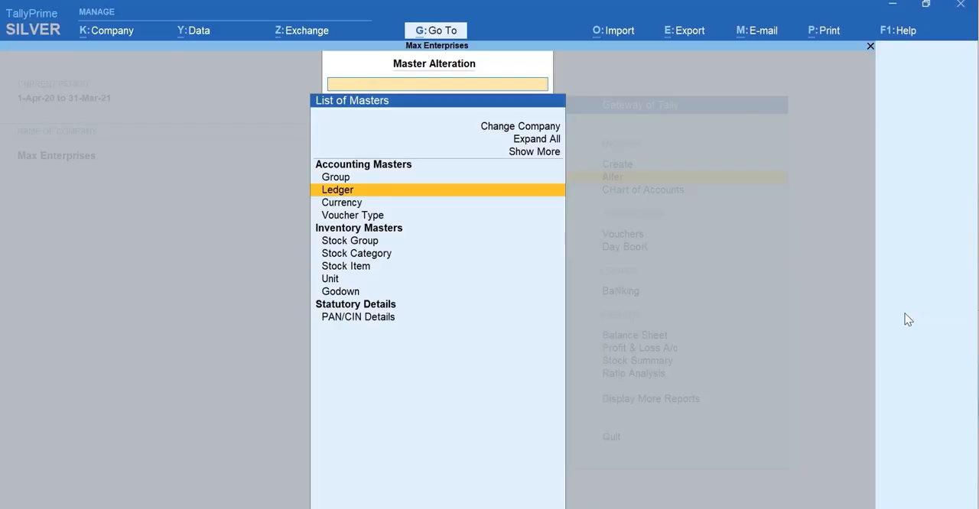
pyautogui.press('Escape')
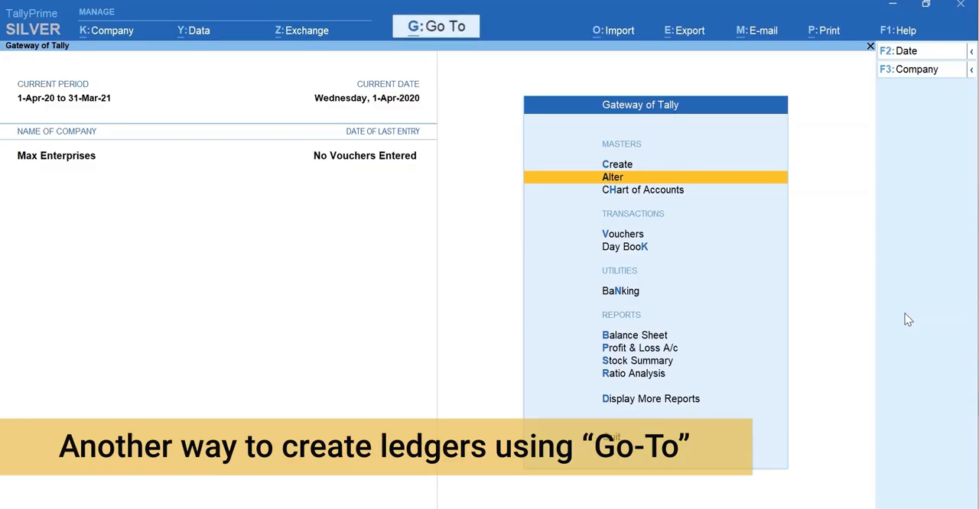
# Step: Open the Balance Sheet and, without leaving it, start a new ledger named Office Furniture using Go To
pyautogui.press('b')
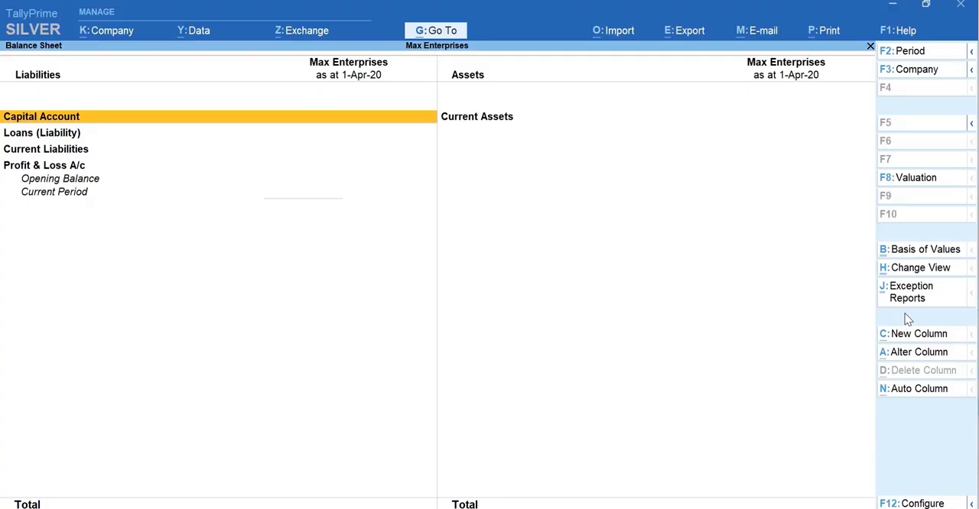
pyautogui.hotkey('alt', 'g')
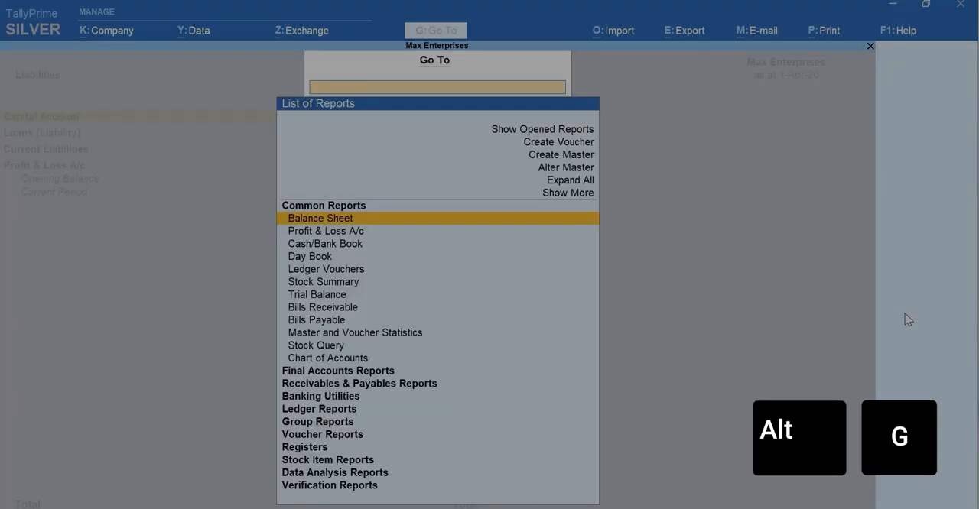
pyautogui.press('Up')
pyautogui.press('Up')
pyautogui.press('Up')
pyautogui.press('Up')
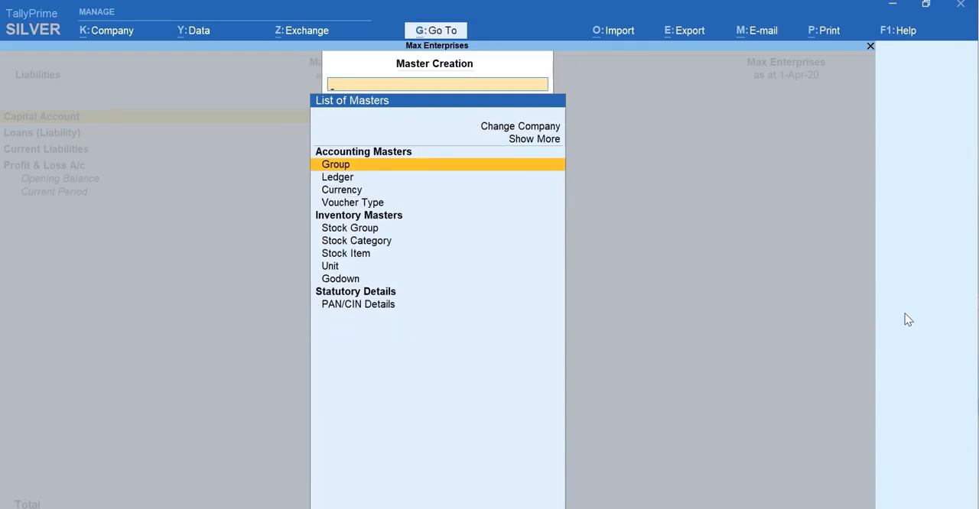
pyautogui.press('Down')
pyautogui.press('Return')
pyautogui.write('Office Furniture')
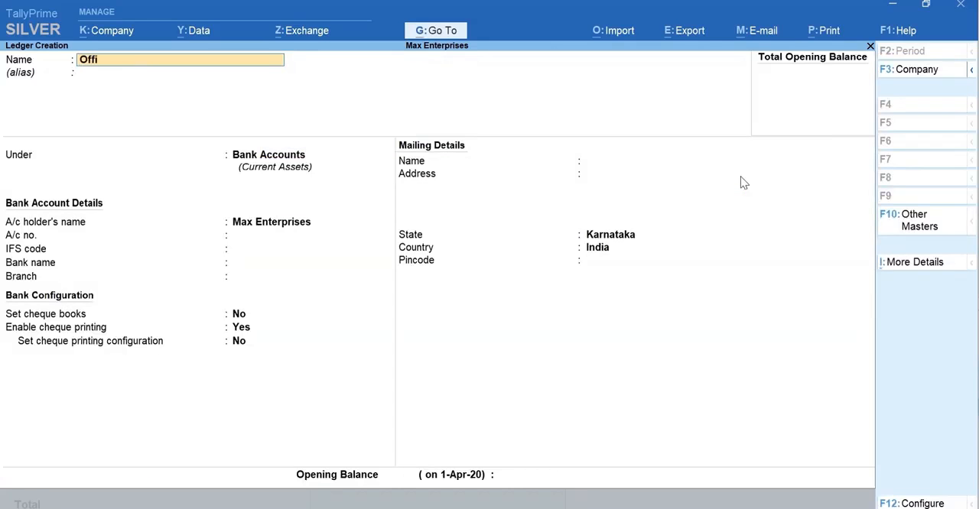
pyautogui.press('Return')
pyautogui.press('Return')
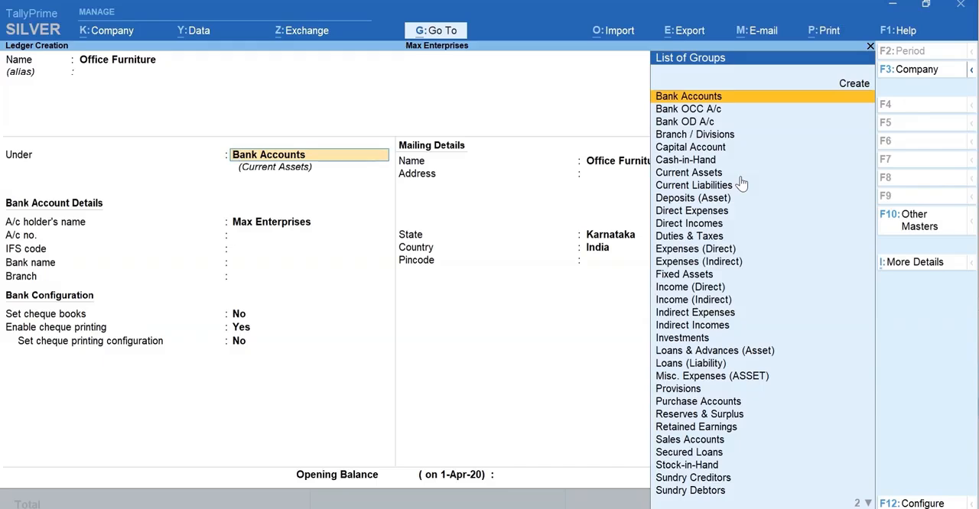
# Step: Place Office Furniture under Fixed Assets, set its opening balance to 60,000 and save the ledger
pyautogui.write('fi')
pyautogui.press('Return')
pyautogui.press('Return')
pyautogui.press('Return')
pyautogui.press('Return')
pyautogui.press('Return')
pyautogui.press('Return')
pyautogui.press('Return')
pyautogui.write('60000')
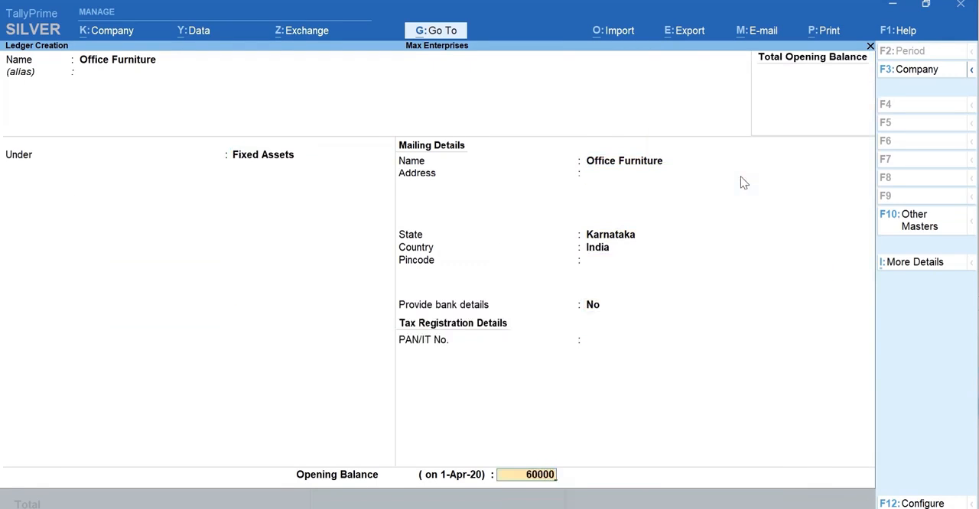
pyautogui.press('Return')
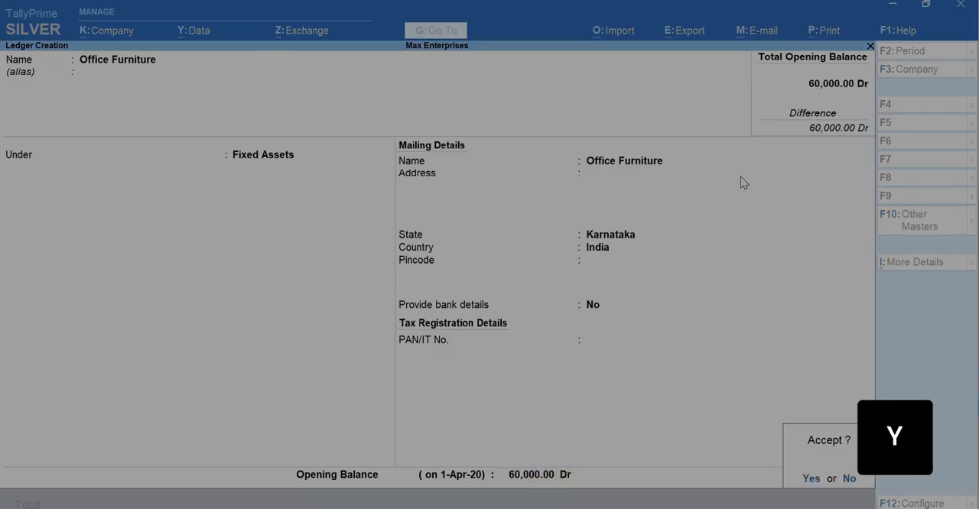
pyautogui.press('y')
# Step: Return to the Balance Sheet and expand Fixed Assets to examine the Office Furniture entry
pyautogui.press('Escape')
pyautogui.press('Escape')
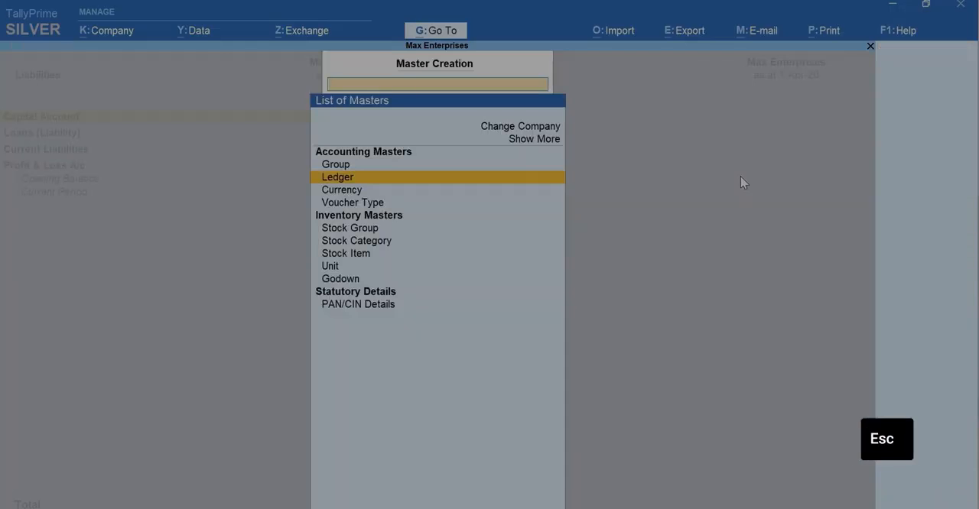
pyautogui.press('Right')
pyautogui.hotkey('shift', 'Return')
pyautogui.press('Down')
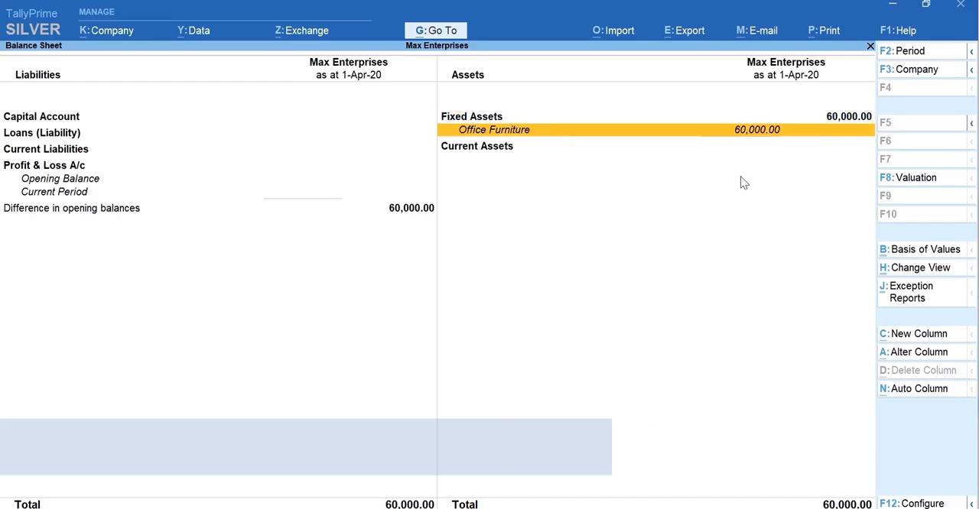